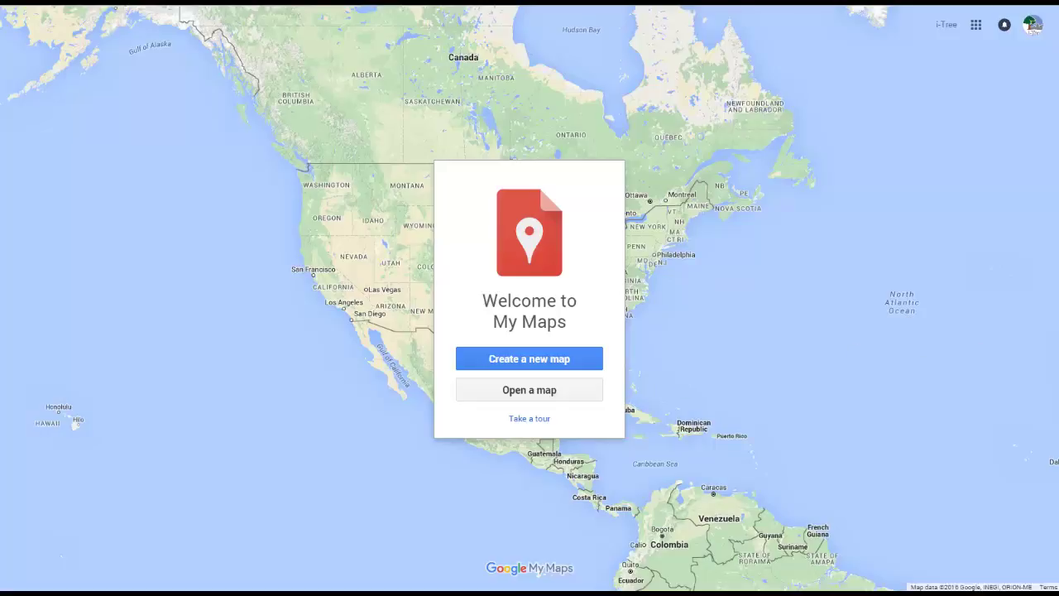
# Create a new map and title it Philadelphia.
pyautogui.hotkey('alt', 'Tab')
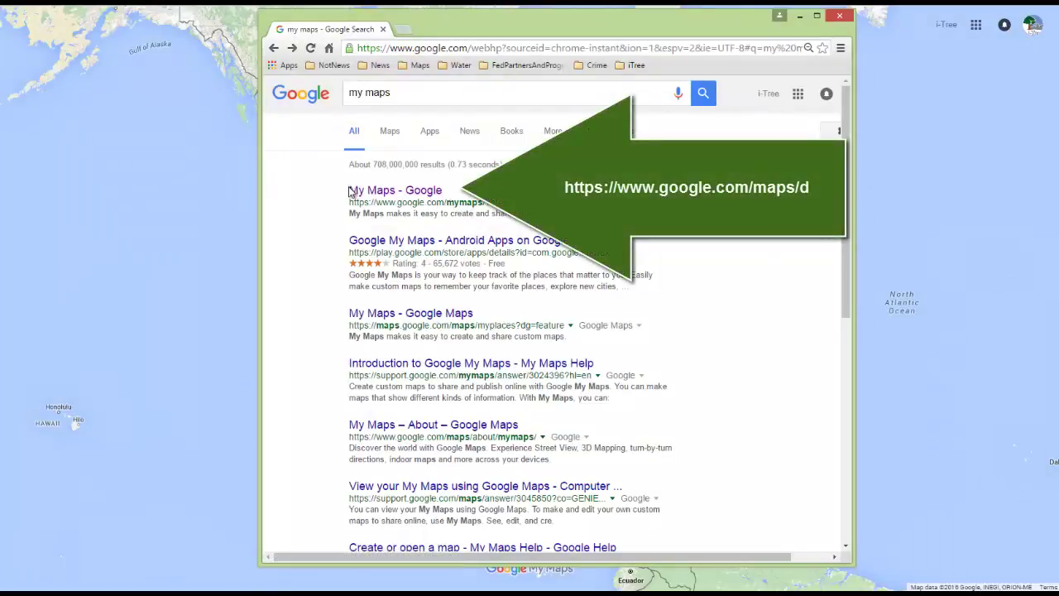
pyautogui.click(800, 15)
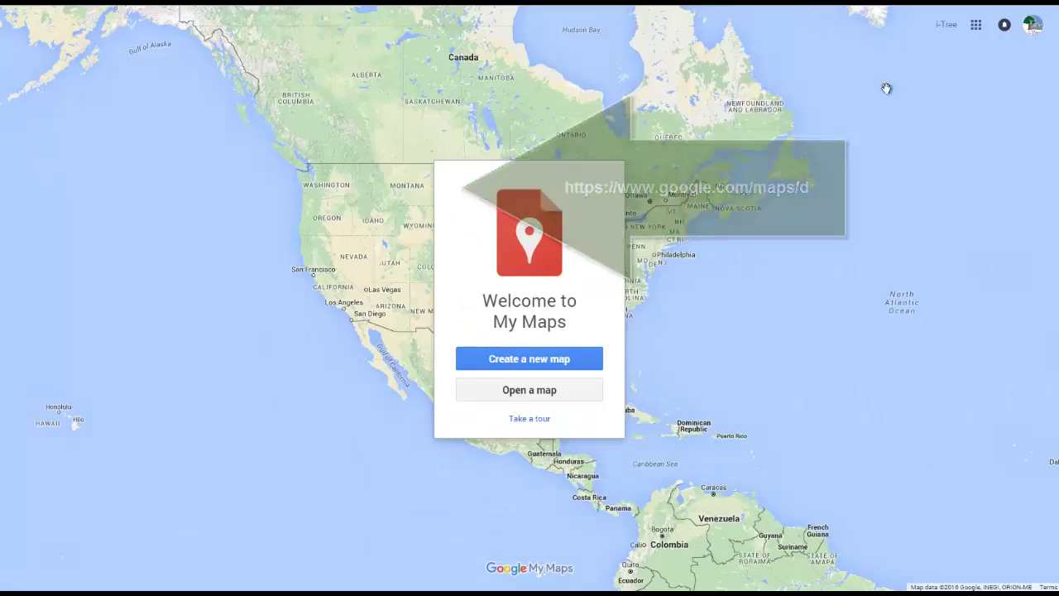
pyautogui.click(519, 361)
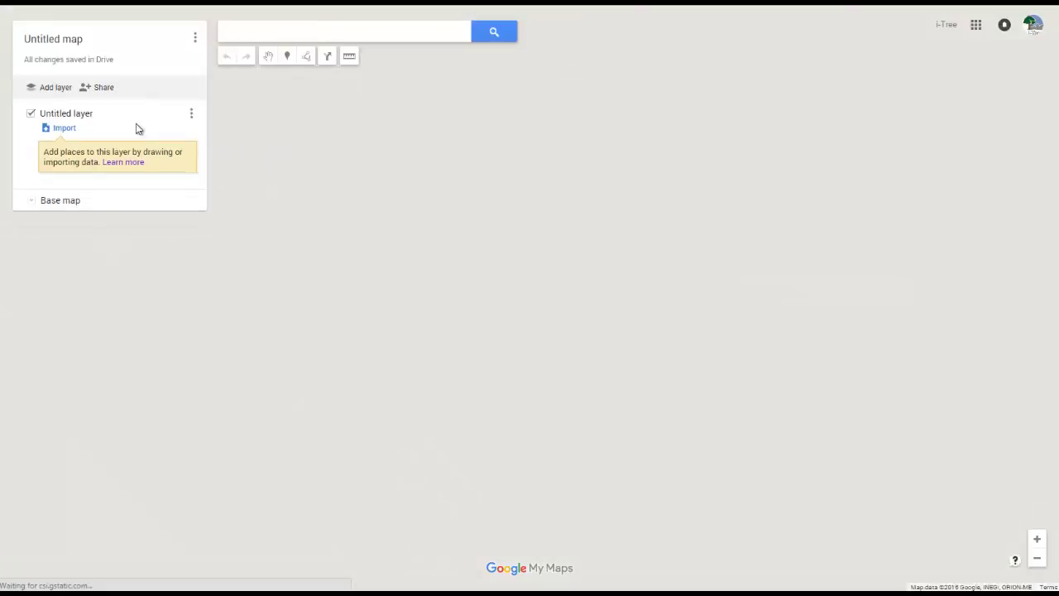
pyautogui.click(78, 43)
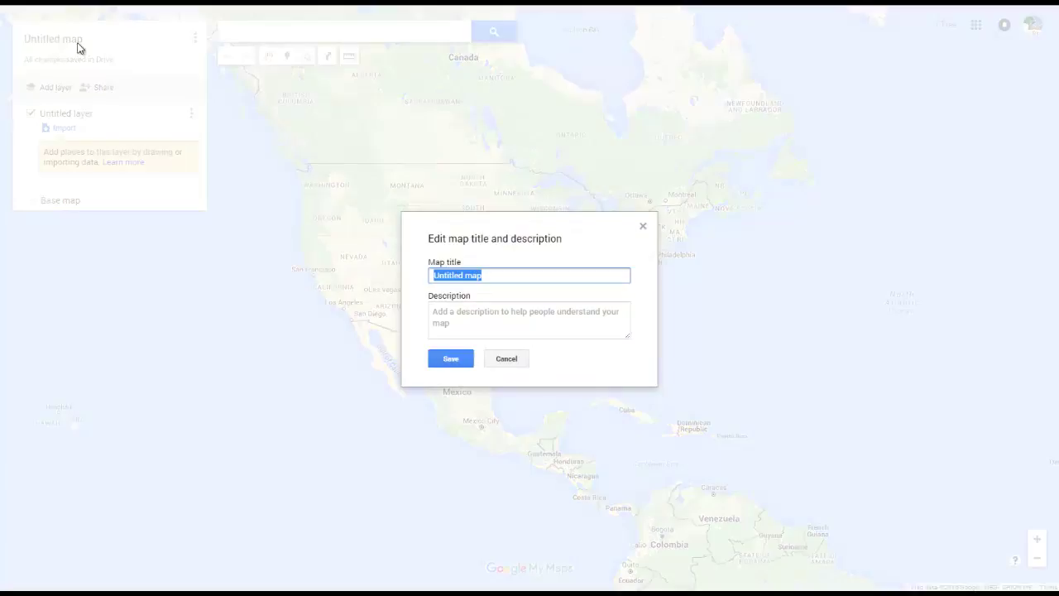
pyautogui.write('Philadelphia')
pyautogui.press('Return')
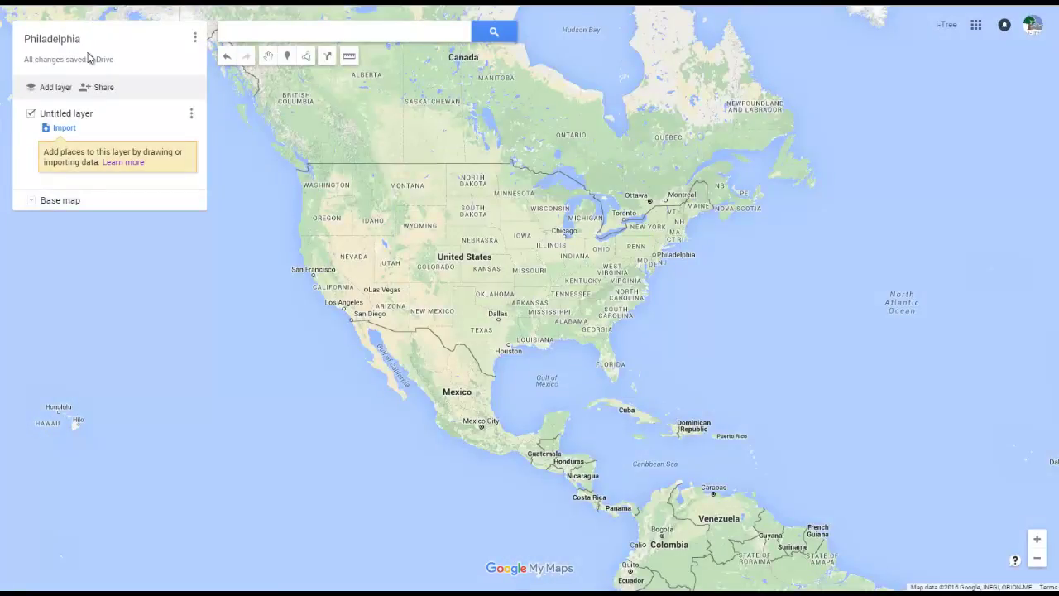
# Start importing a data file into the untitled layer.
pyautogui.click(65, 129)
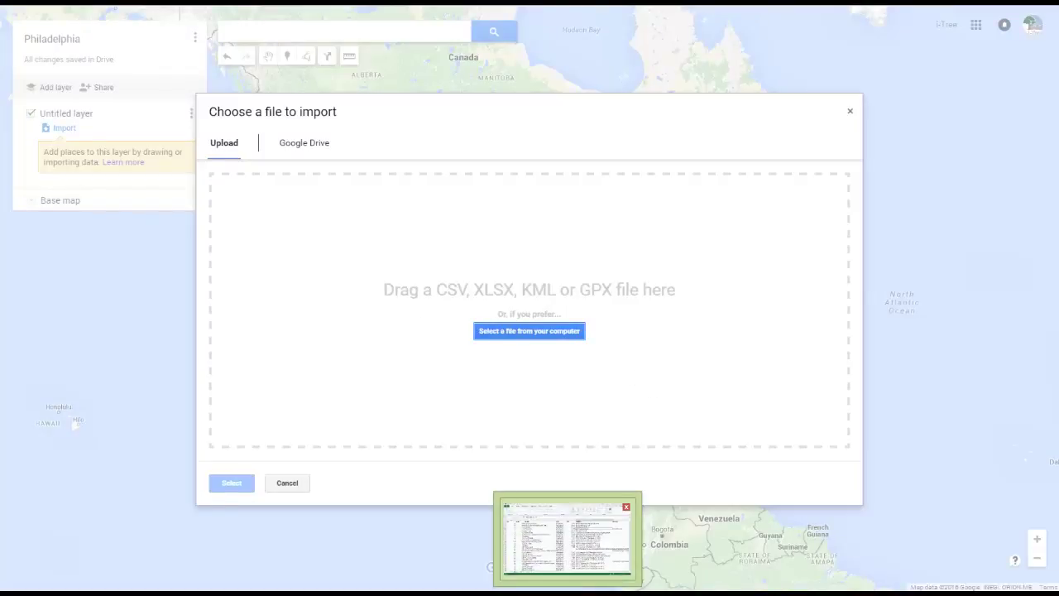
# Switch to Excel and examine the header row and the name, CUID, city, ZIP, street and notes columns of PHLUrbanGardens.xlsx.
pyautogui.click(567, 592)
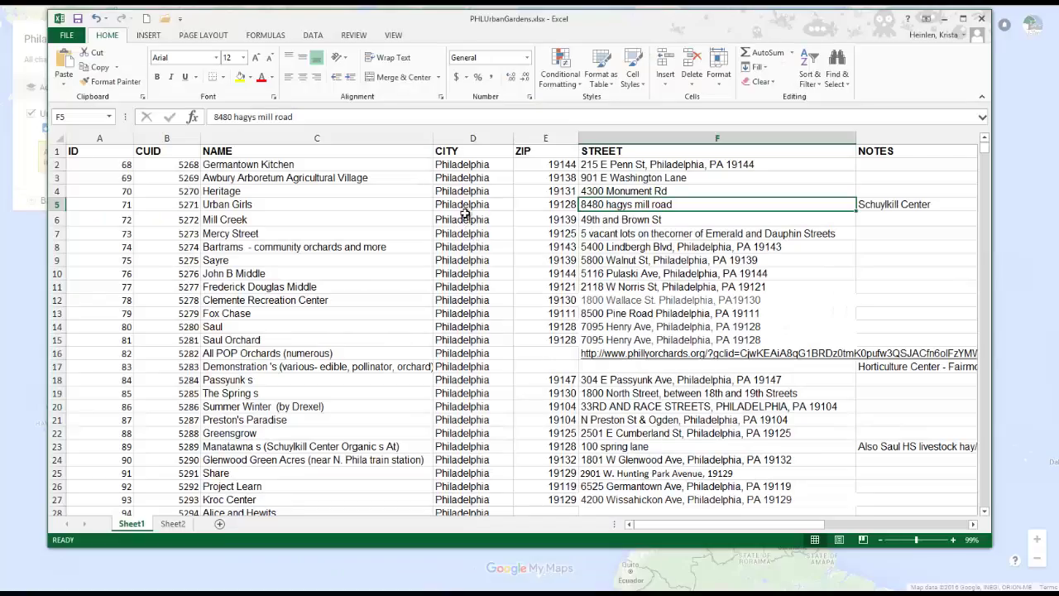
pyautogui.click(464, 208)
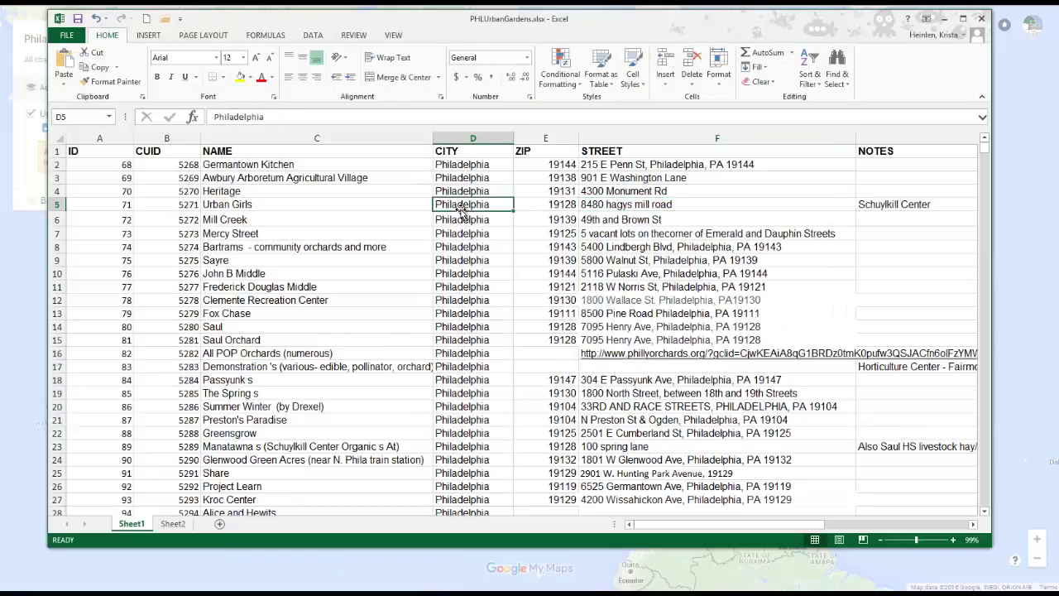
pyautogui.click(594, 165)
pyautogui.click(462, 164)
pyautogui.click(556, 165)
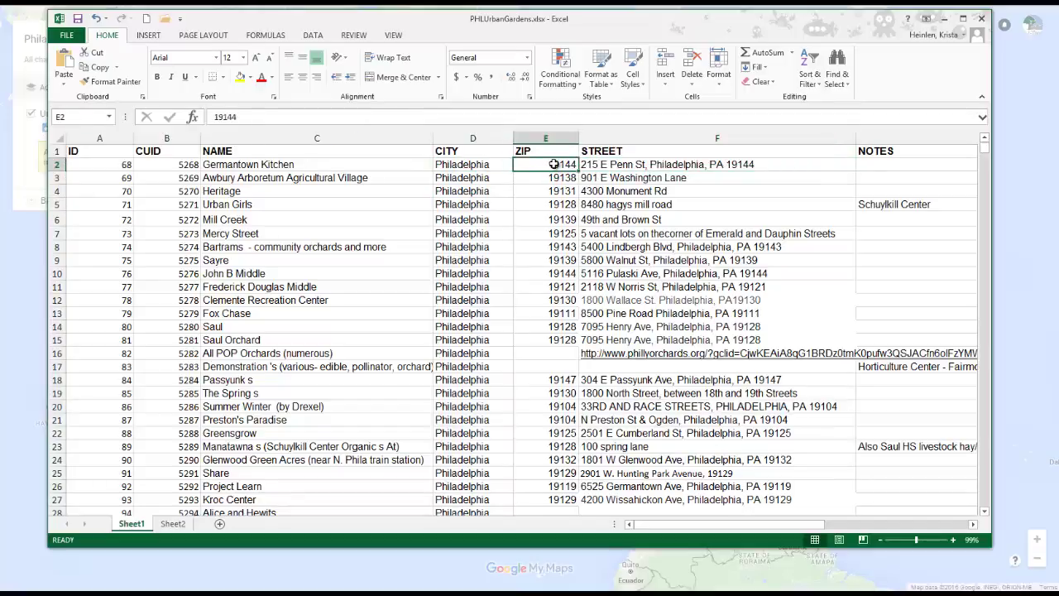
pyautogui.click(57, 151)
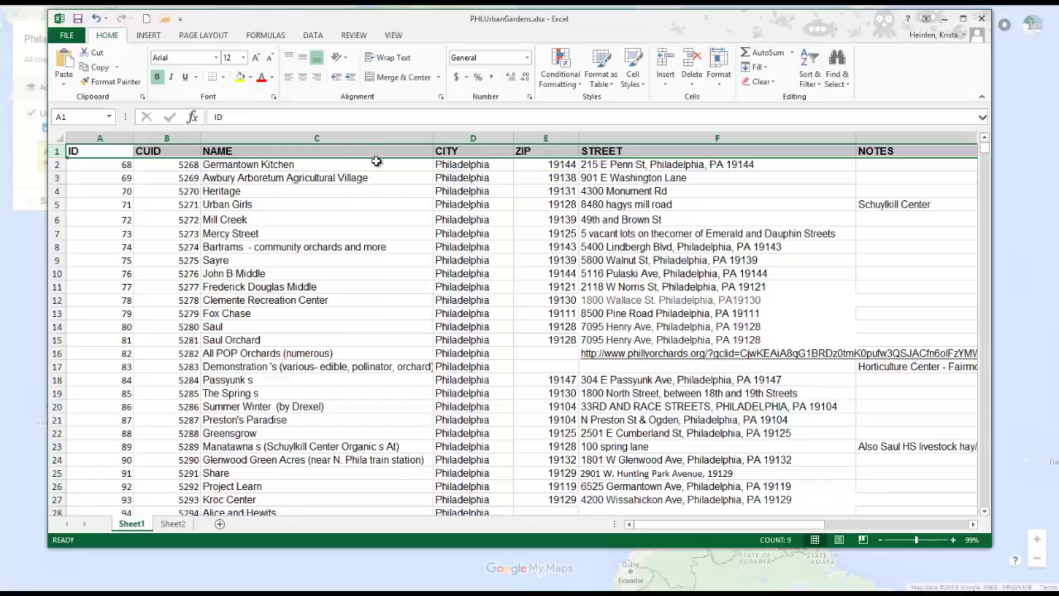
pyautogui.click(287, 191)
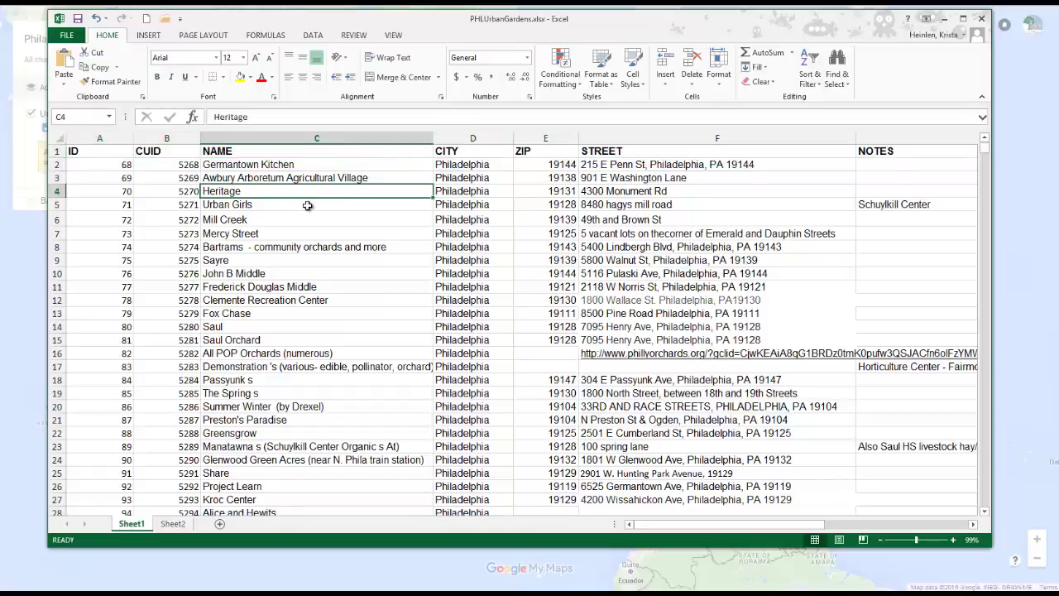
pyautogui.click(246, 166)
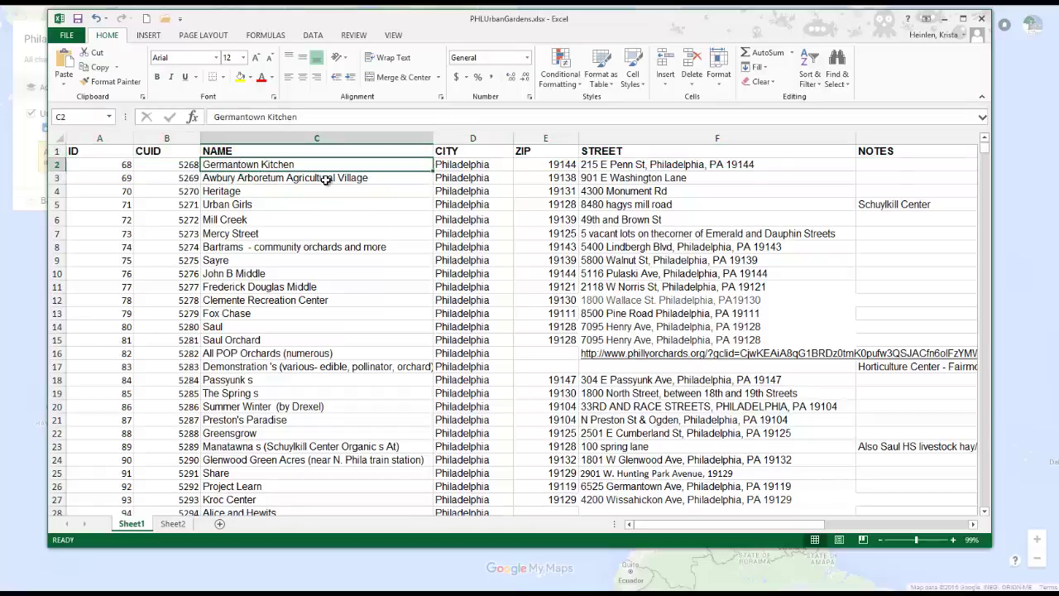
pyautogui.click(169, 164)
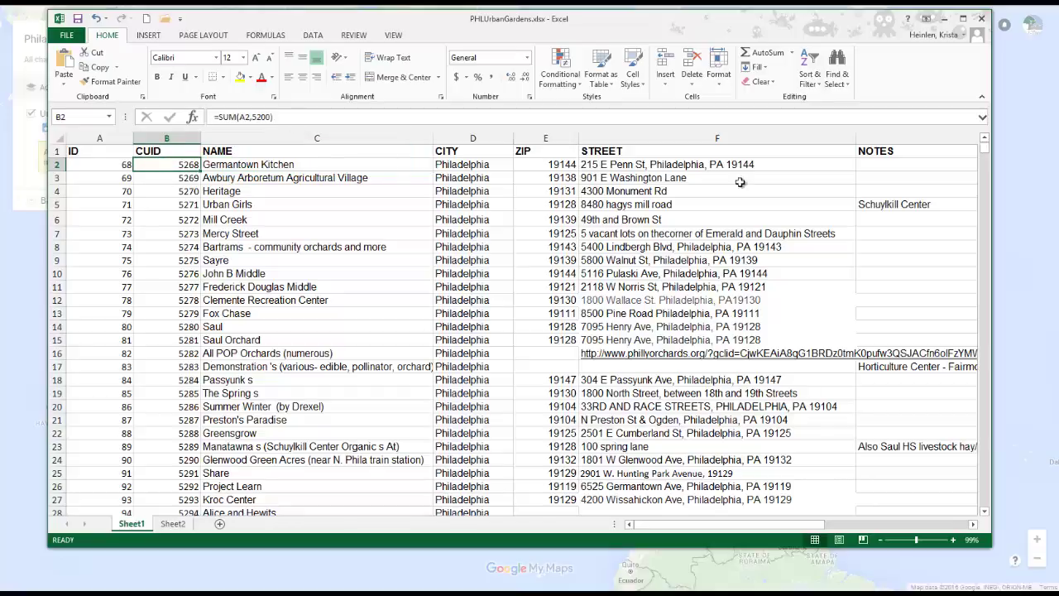
pyautogui.click(886, 189)
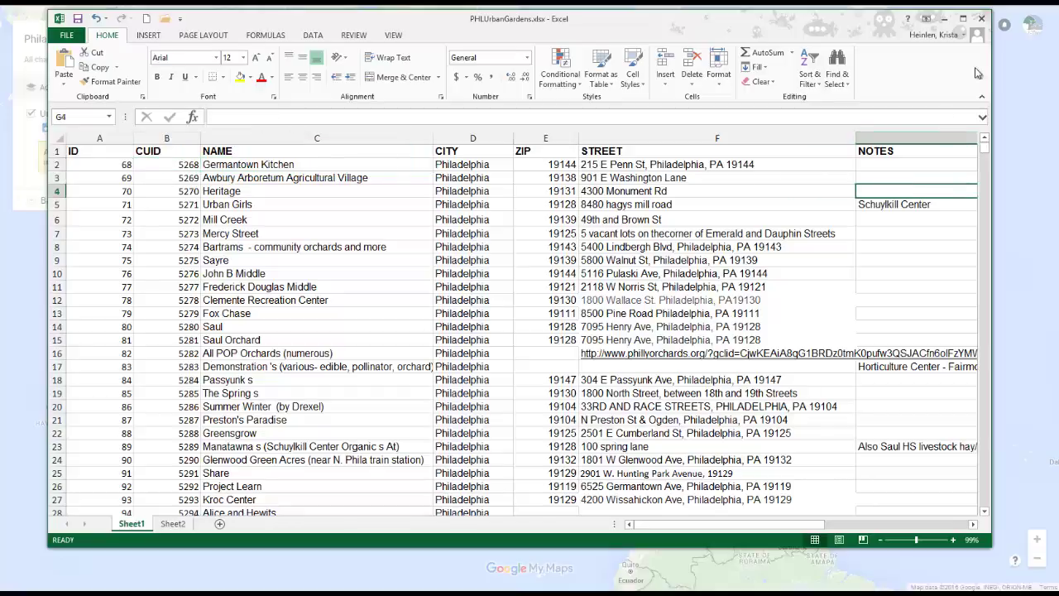
pyautogui.click(945, 19)
# Upload PHLUrbanGardens.xlsx from the computer as the layer's import file.
pyautogui.click(504, 332)
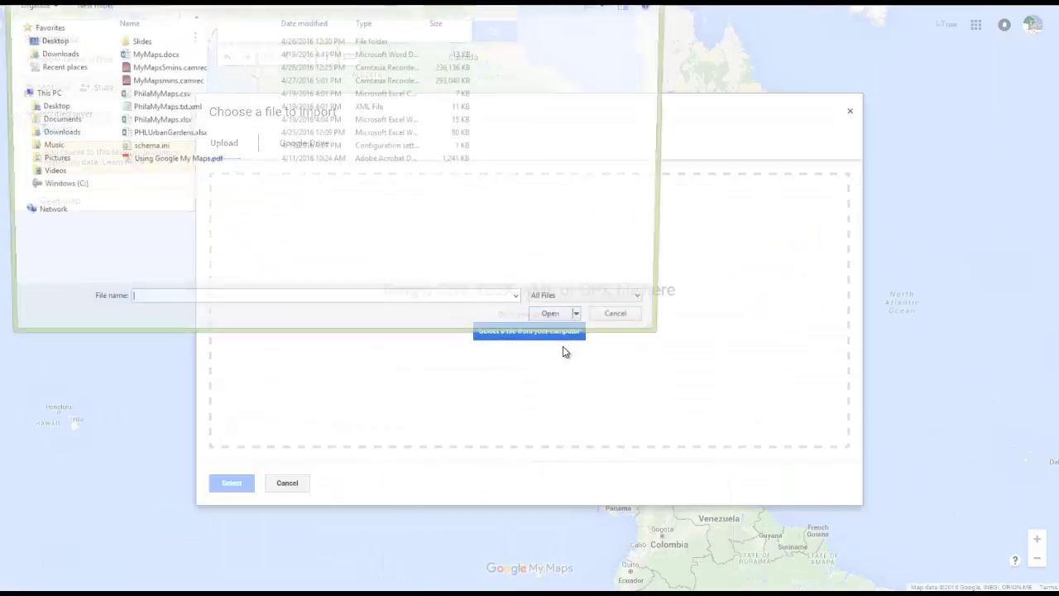
pyautogui.click(143, 135)
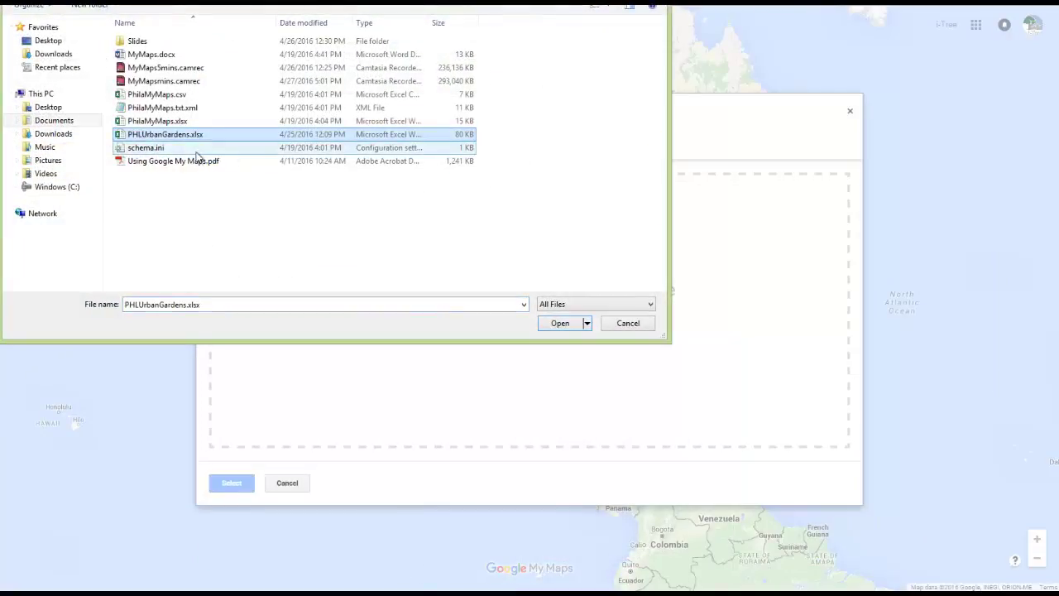
pyautogui.click(567, 324)
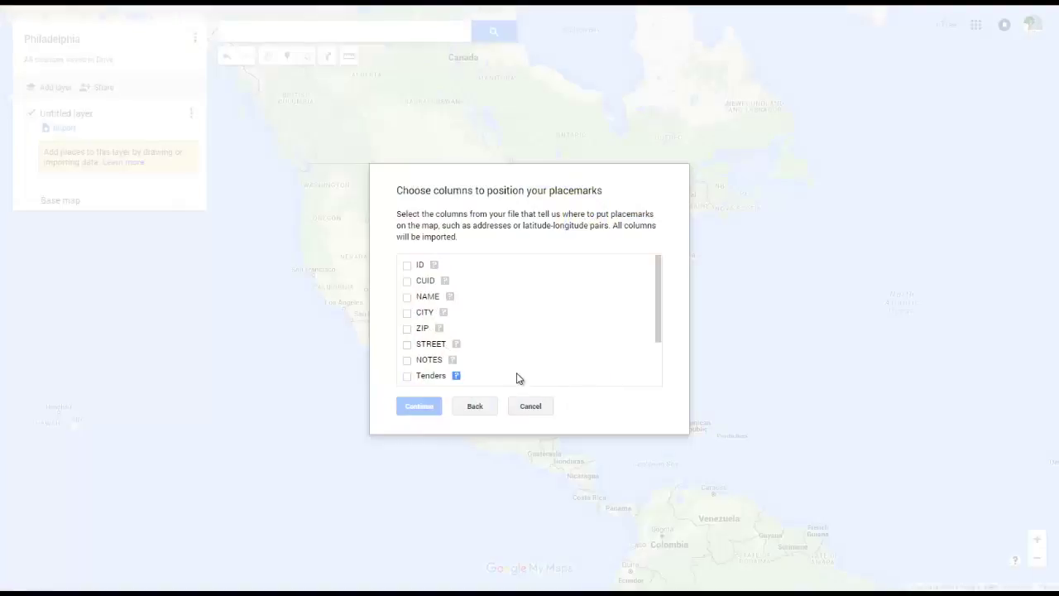
# Position the imported placemarks by the STREET, ZIP and CITY columns and title the markers by the NAME column.
pyautogui.click(408, 345)
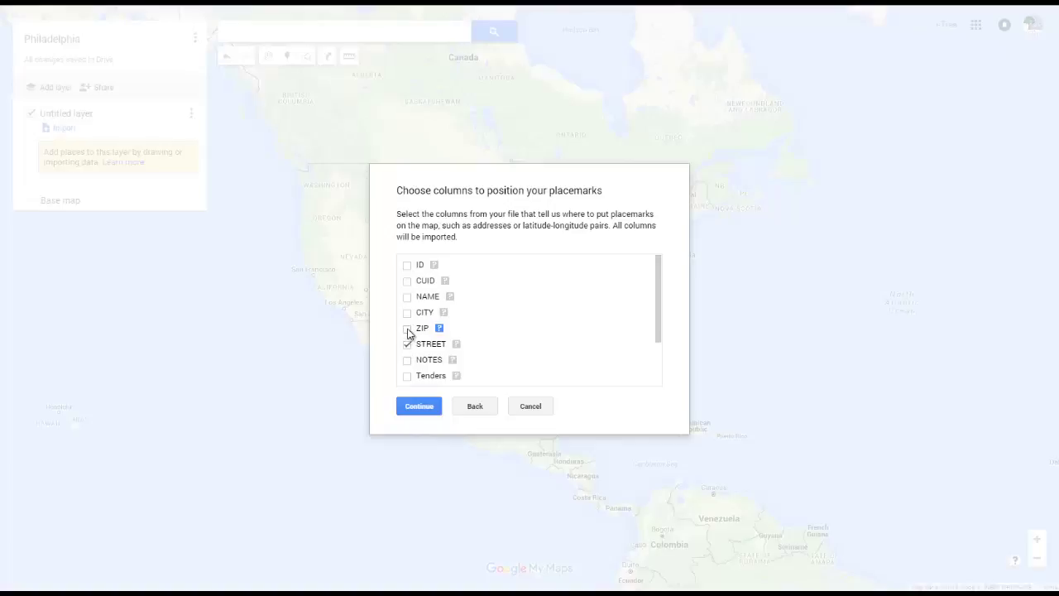
pyautogui.click(406, 329)
pyautogui.click(408, 313)
pyautogui.click(422, 406)
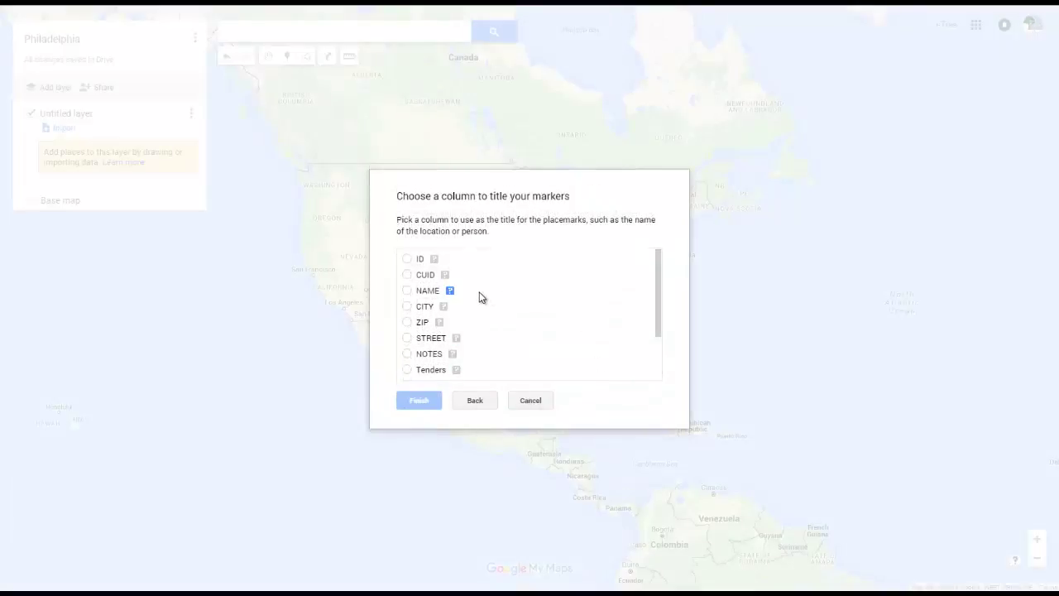
pyautogui.click(407, 291)
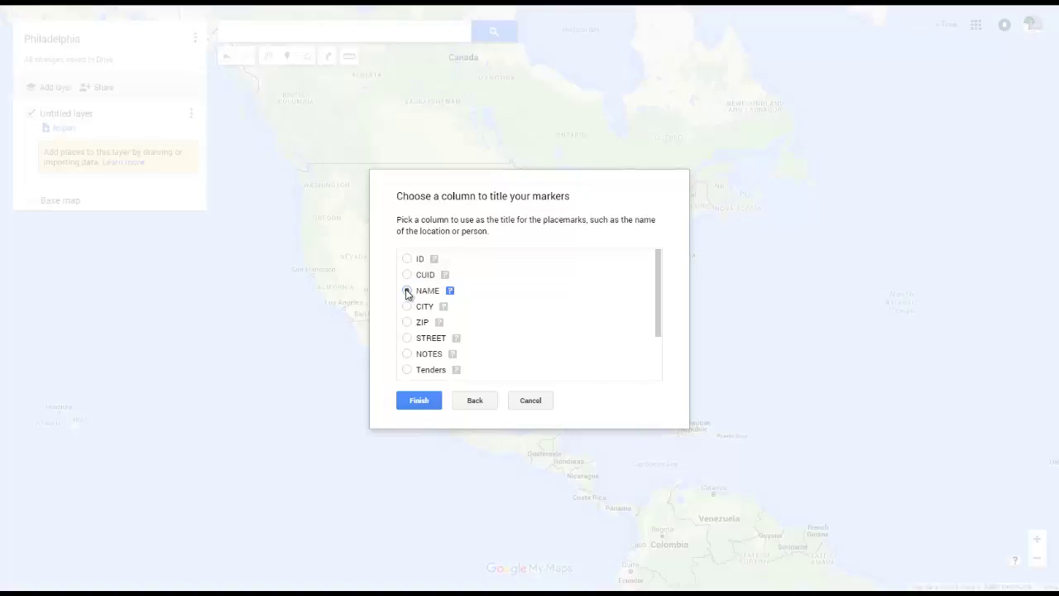
pyautogui.click(421, 398)
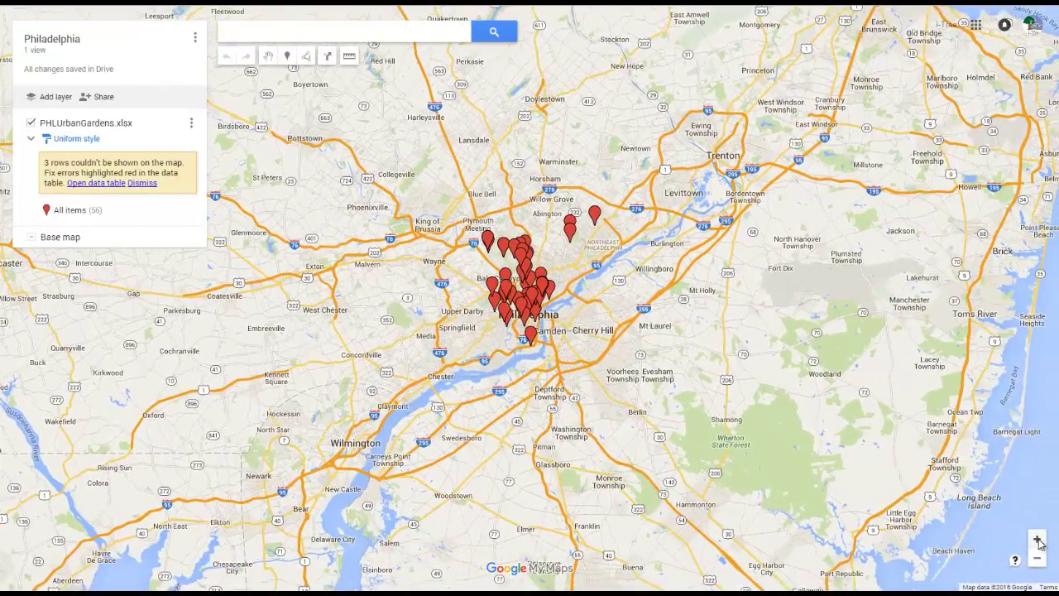
# Open the layer's data table from the row error notice and widen it to show the full STREET column.
pyautogui.click(1038, 539)
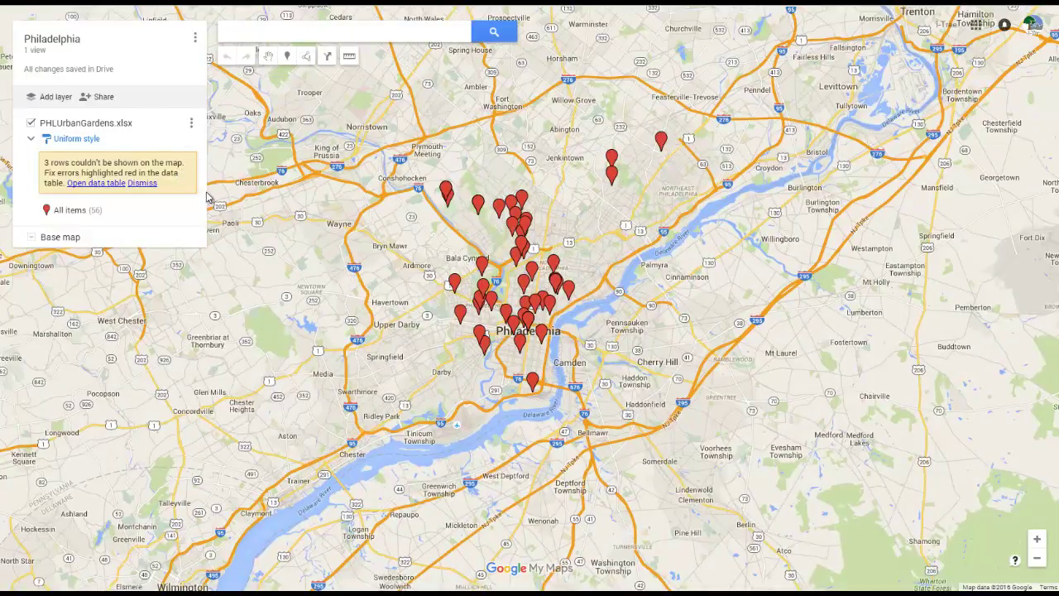
pyautogui.click(96, 184)
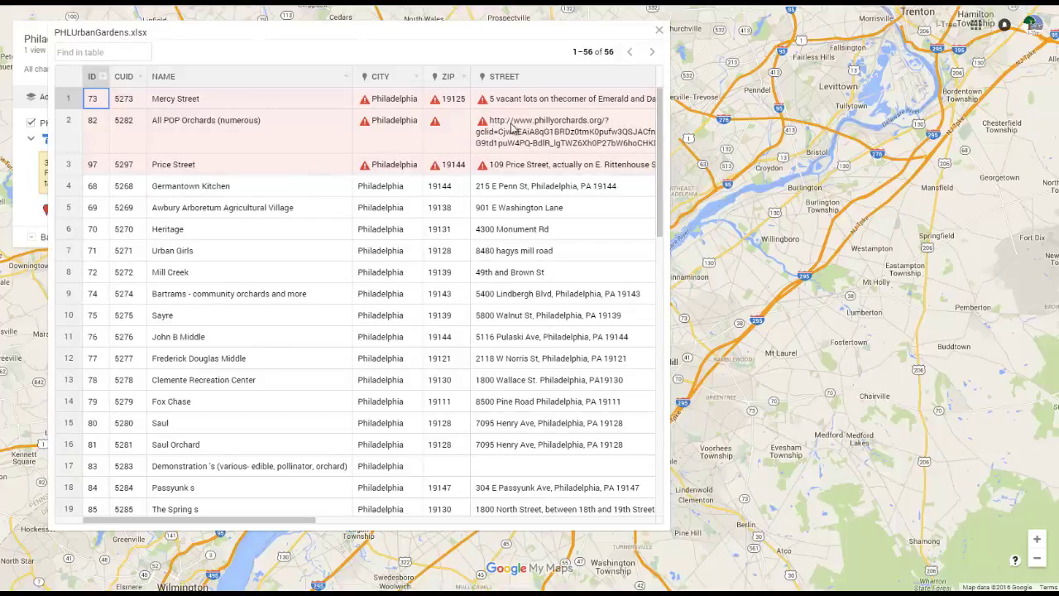
pyautogui.moveTo(669, 154); pyautogui.dragTo(755, 165)
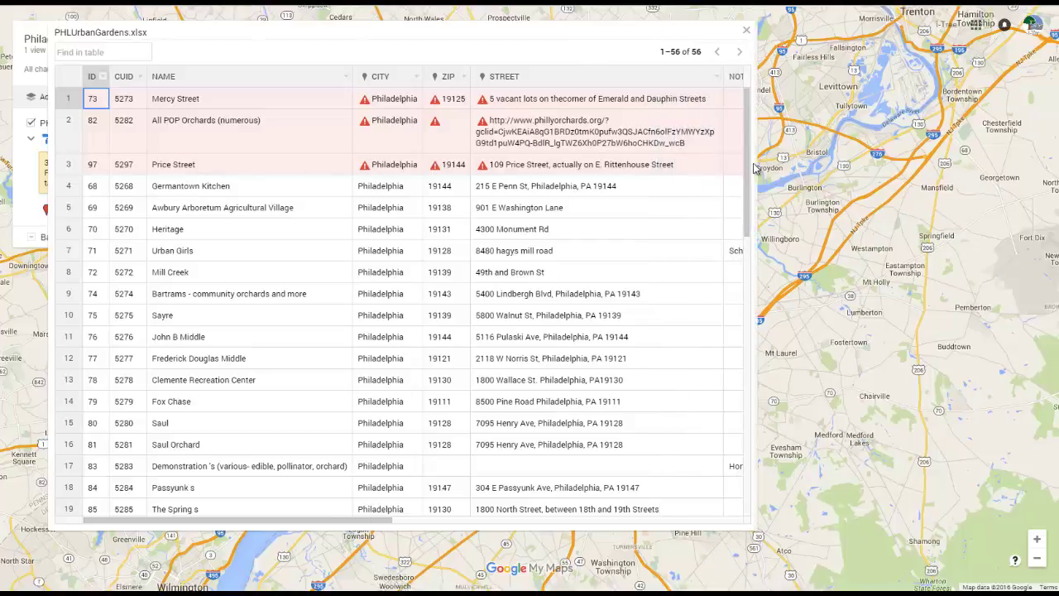
# Shorten the STREET entry of the Price Street row to 109 Price Street.
pyautogui.click(520, 171)
pyautogui.click(677, 168)
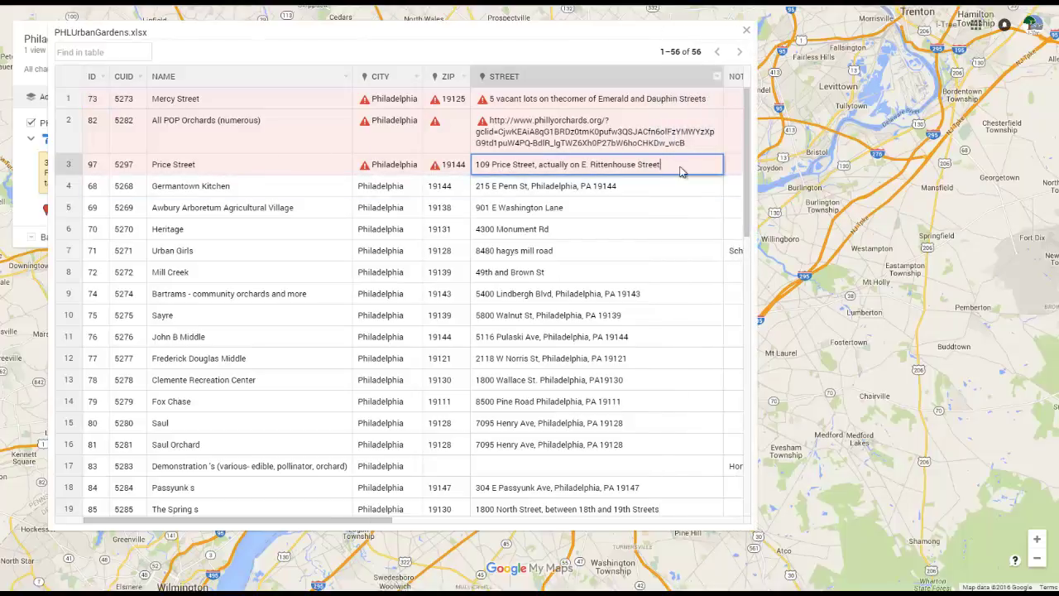
pyautogui.press('BackSpace')
pyautogui.press('BackSpace')
pyautogui.press('BackSpace')
pyautogui.press('BackSpace')
pyautogui.press('BackSpace')
pyautogui.press('BackSpace')
pyautogui.press('BackSpace')
pyautogui.press('BackSpace')
pyautogui.press('BackSpace')
pyautogui.press('BackSpace')
pyautogui.press('BackSpace')
pyautogui.press('BackSpace')
pyautogui.press('BackSpace')
pyautogui.press('BackSpace')
pyautogui.press('BackSpace')
pyautogui.press('BackSpace')
pyautogui.press('BackSpace')
pyautogui.press('BackSpace')
pyautogui.press('BackSpace')
pyautogui.press('BackSpace')
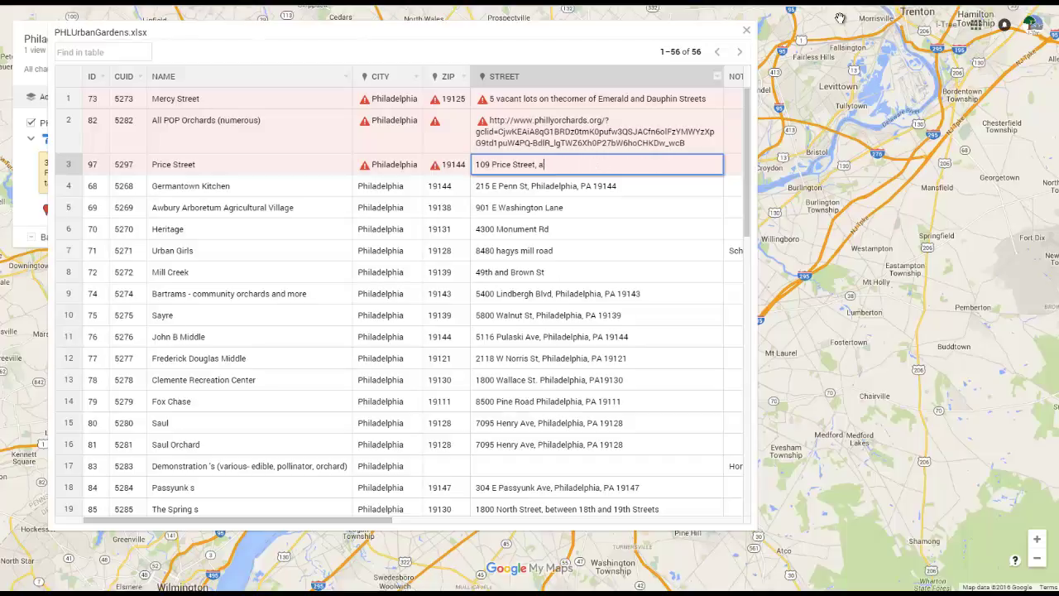
pyautogui.press('Return')
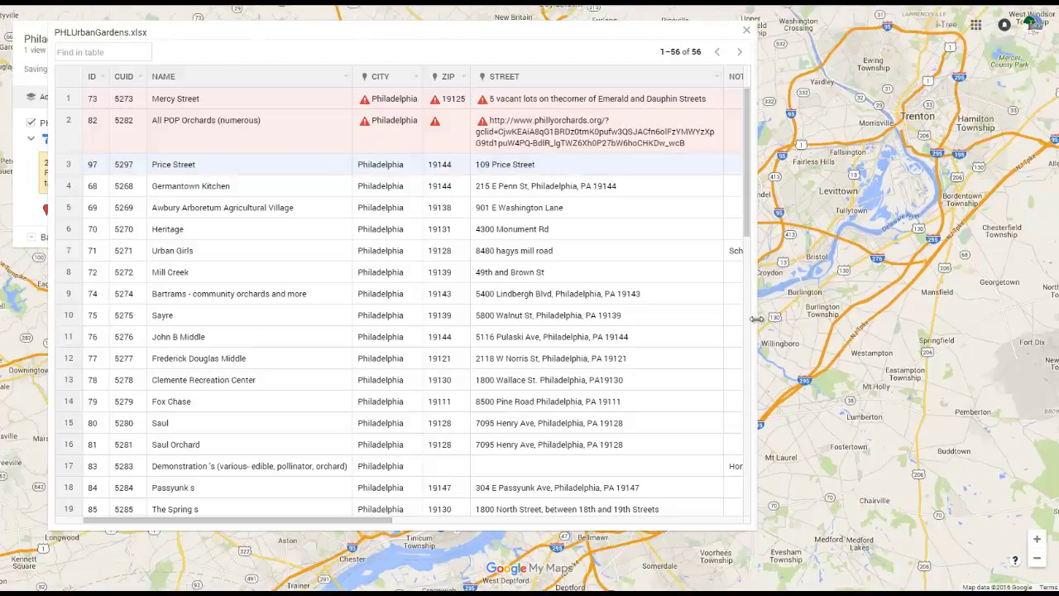
# Narrow the data table and view placemark details from table rows and map markers, including Heritage, Sayre, Novick Bros and Germantown Kitchen.
pyautogui.moveTo(757, 319); pyautogui.dragTo(348, 288)
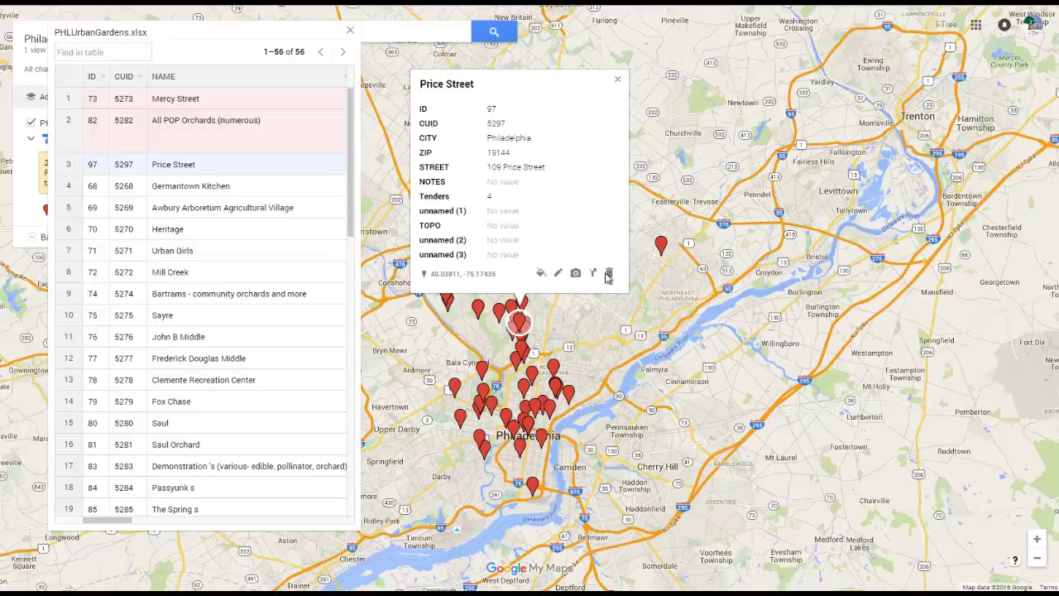
pyautogui.click(160, 233)
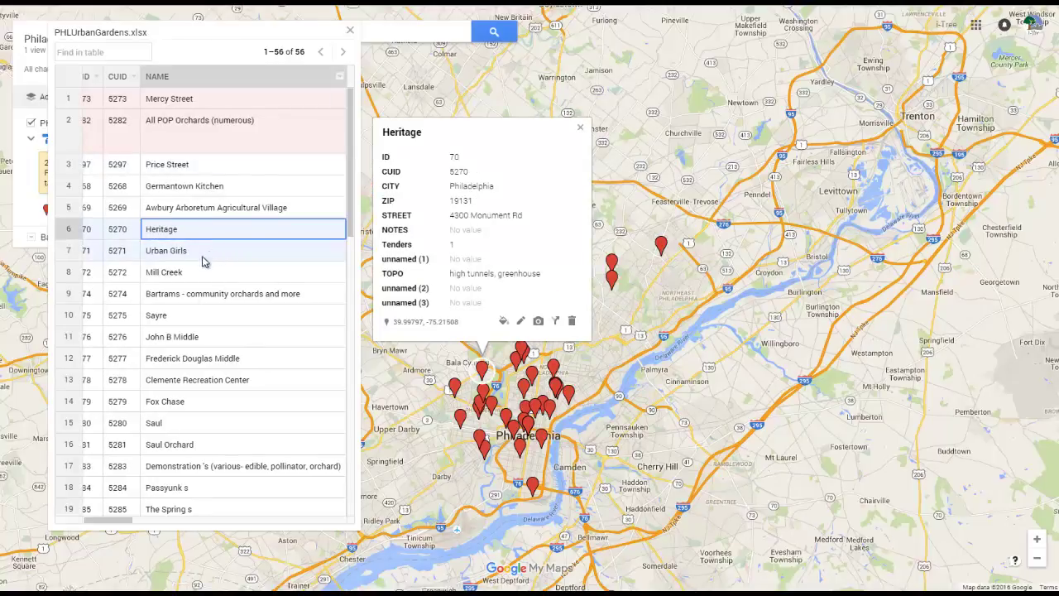
pyautogui.click(165, 318)
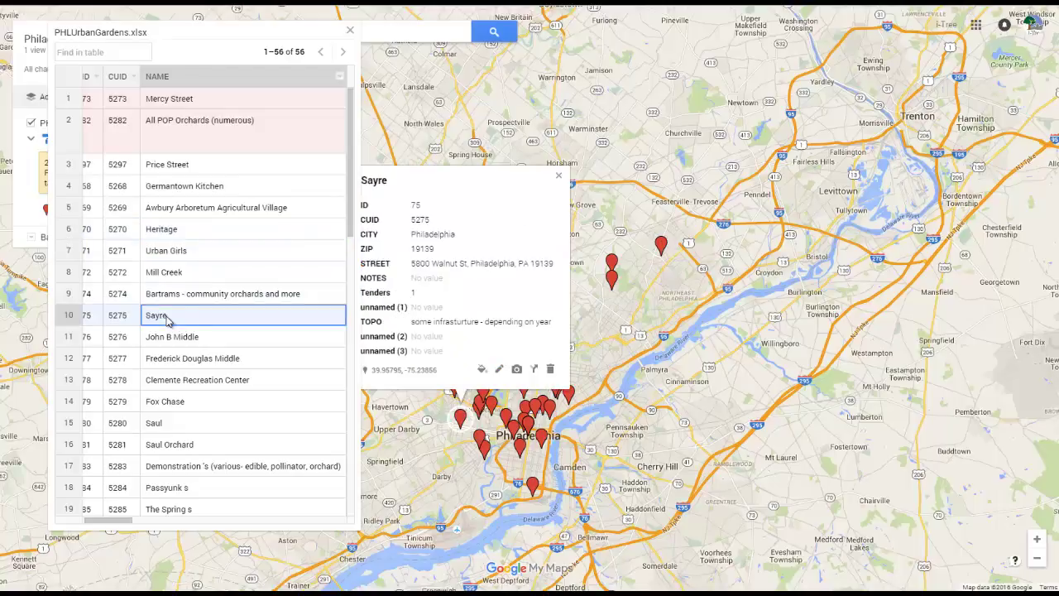
pyautogui.click(174, 363)
pyautogui.click(533, 486)
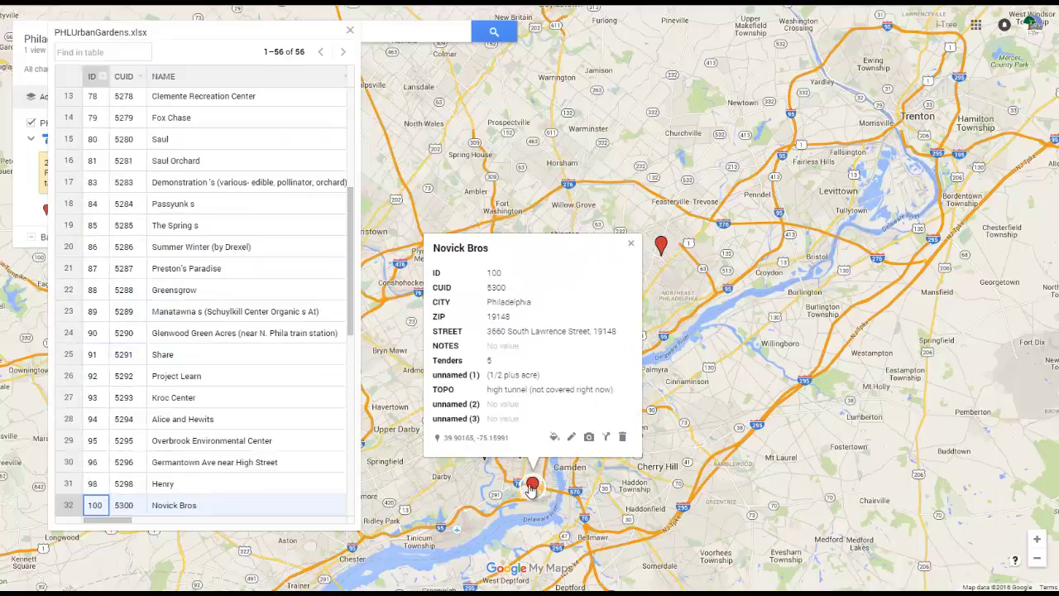
pyautogui.click(661, 246)
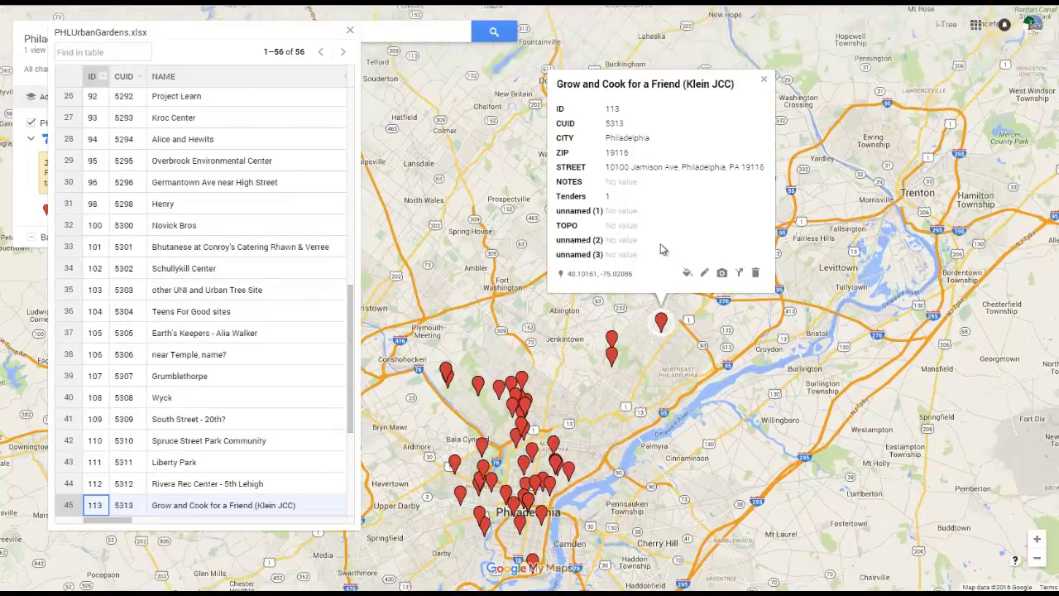
pyautogui.click(526, 401)
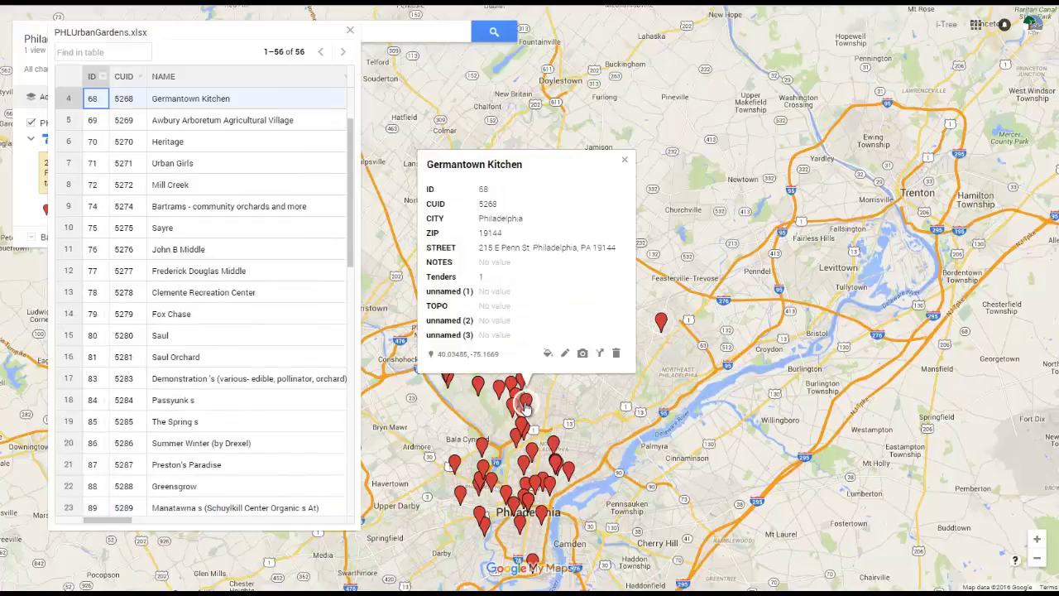
# Review the editable details of the Rivera Rec Center - 5th Lehigh placemark and close it and the data table.
pyautogui.click(554, 447)
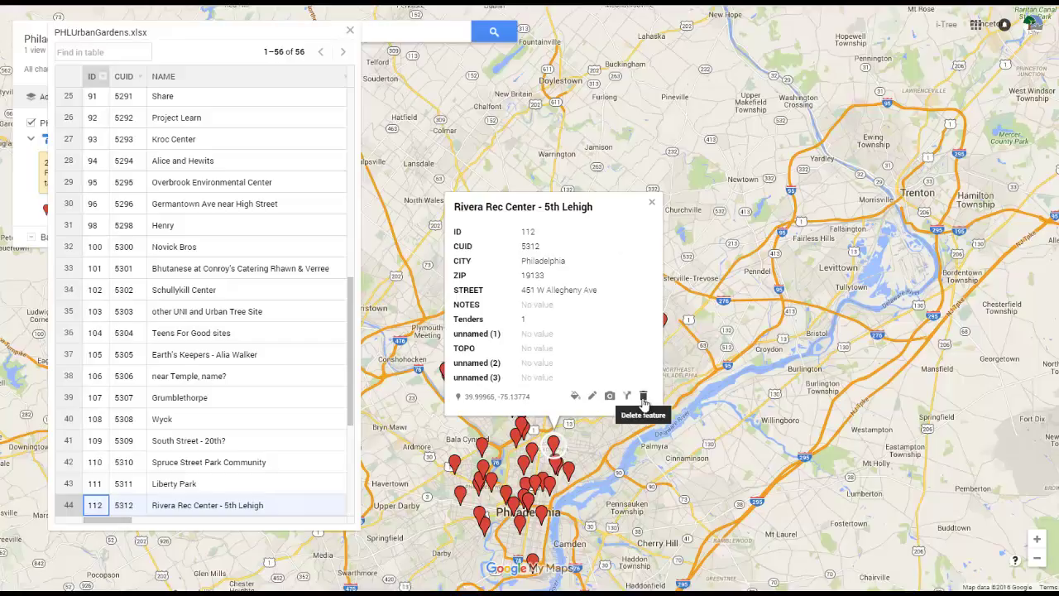
pyautogui.click(593, 398)
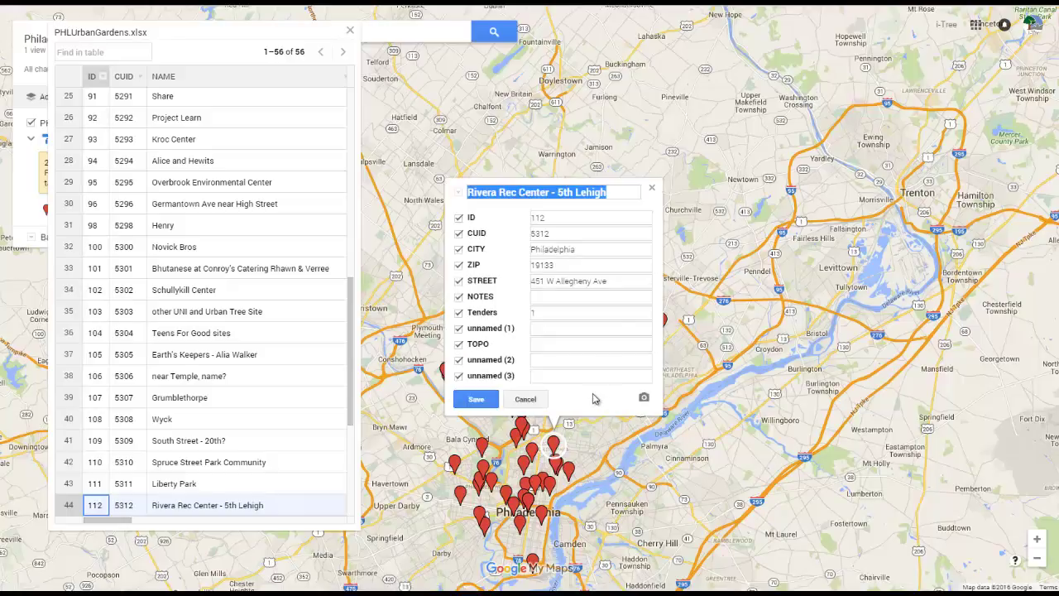
pyautogui.click(568, 330)
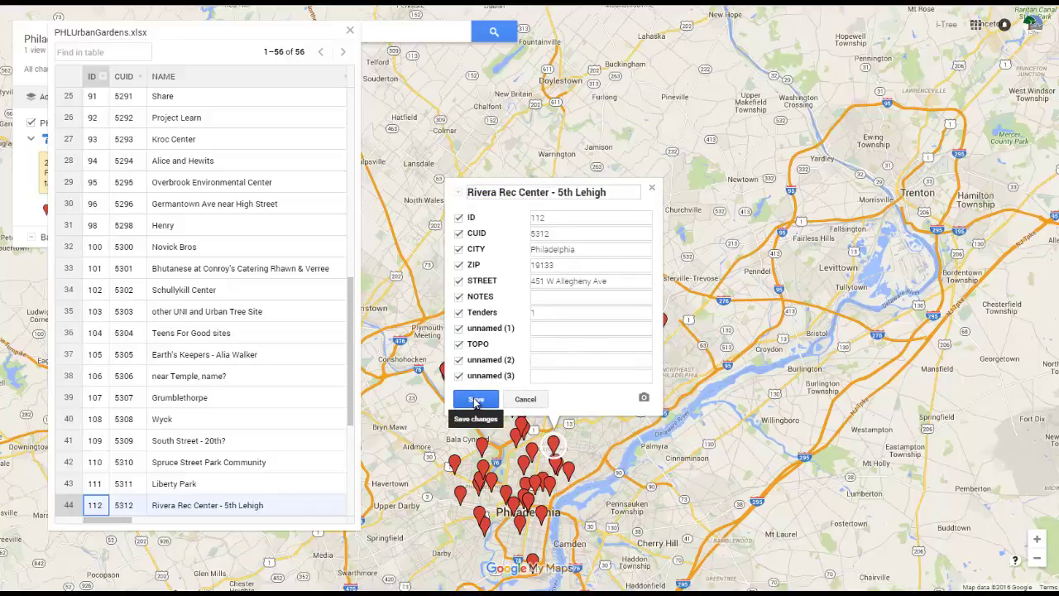
pyautogui.click(651, 188)
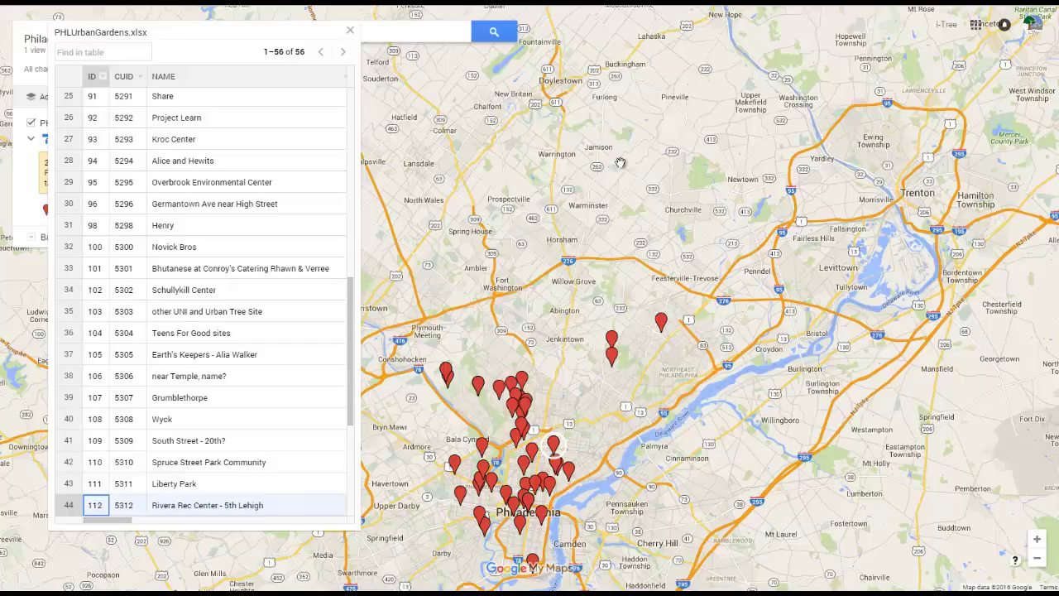
pyautogui.click(350, 30)
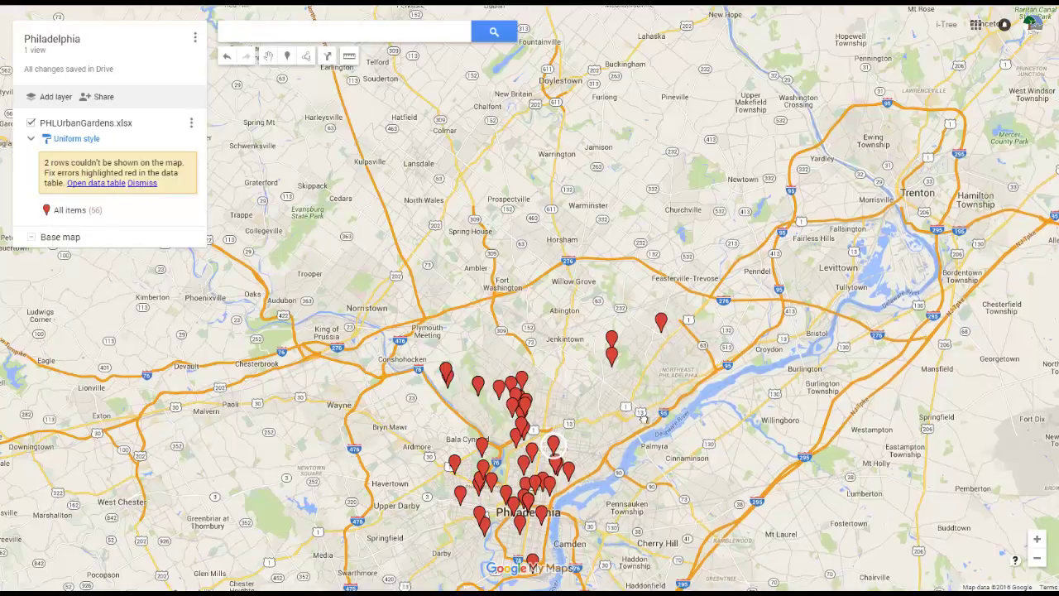
# Label the urban garden placemarks on the map by the NAME column.
pyautogui.moveTo(644, 419); pyautogui.dragTo(641, 237)
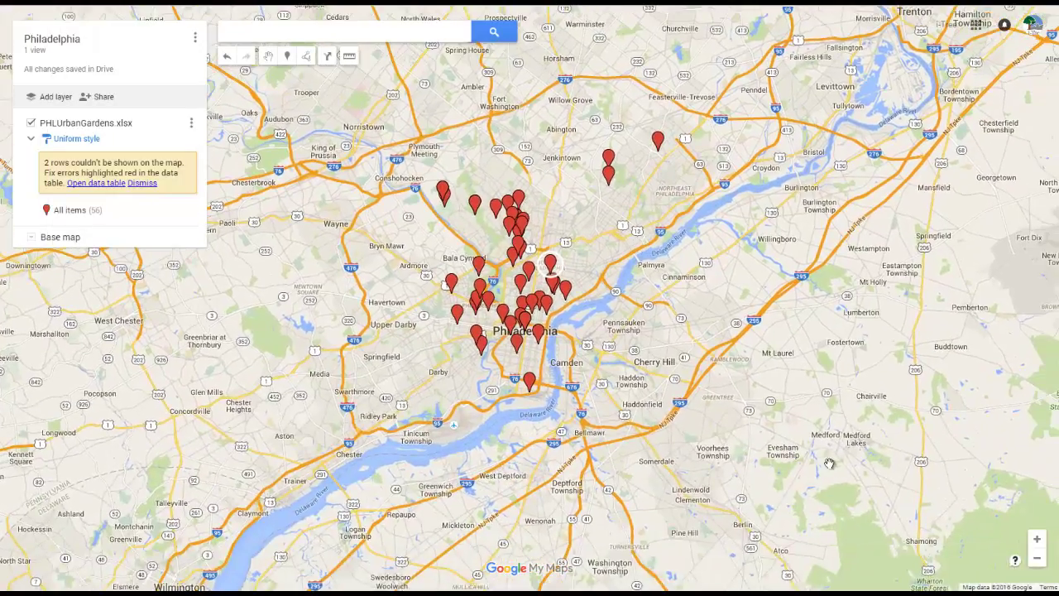
pyautogui.click(1037, 539)
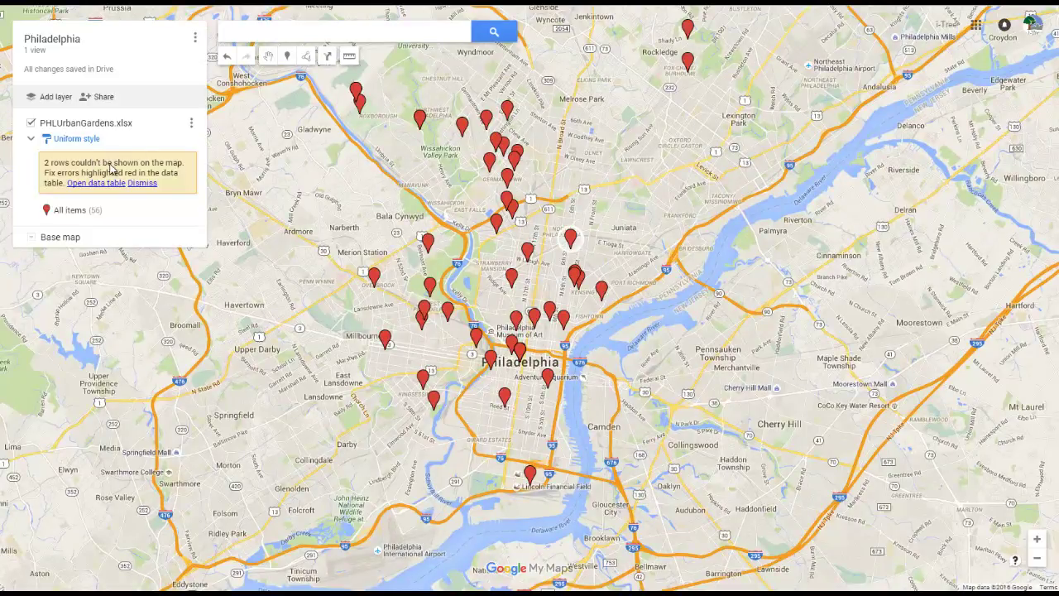
pyautogui.click(86, 142)
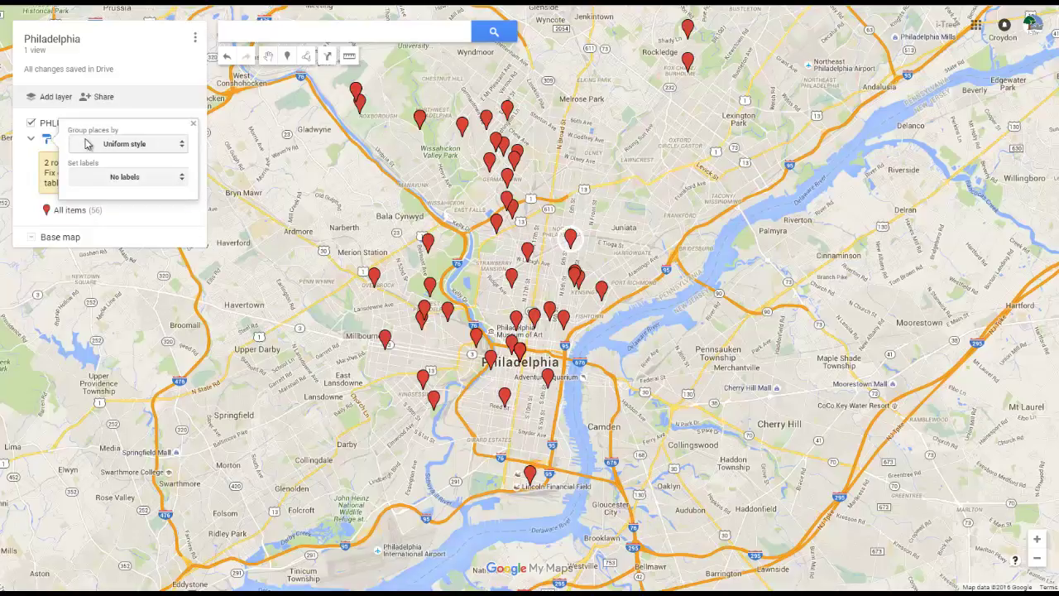
pyautogui.click(114, 178)
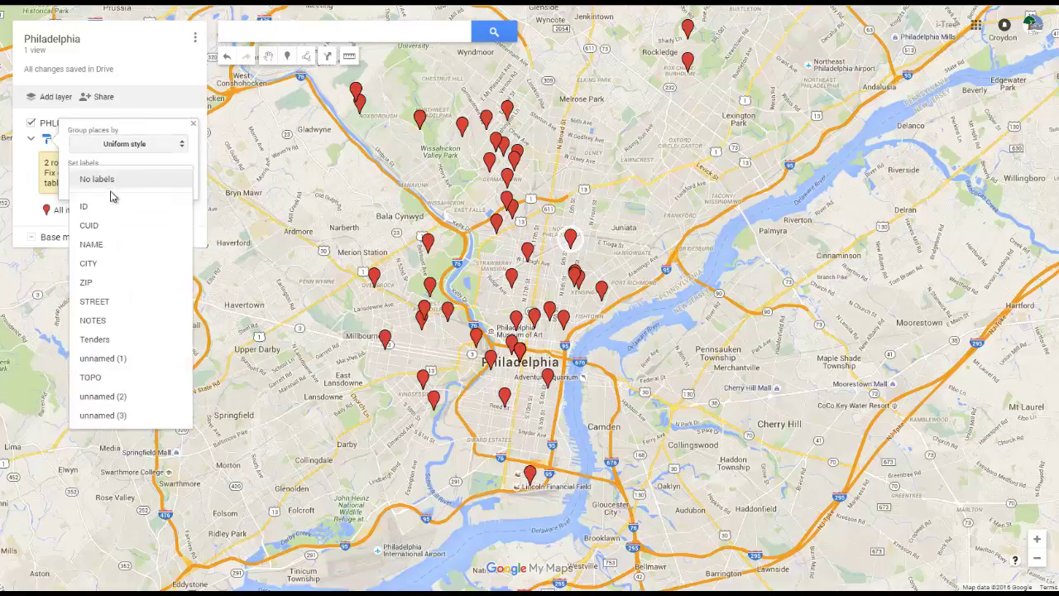
pyautogui.click(97, 246)
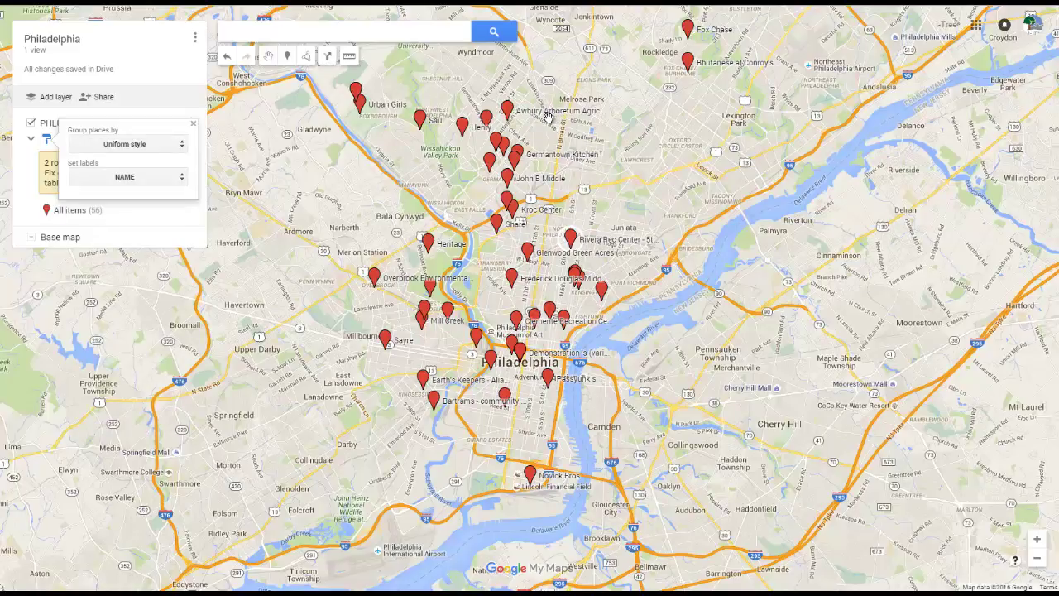
# Group the placemarks by the Tenders column in 3 value ranges coloured with a red gradient.
pyautogui.click(123, 143)
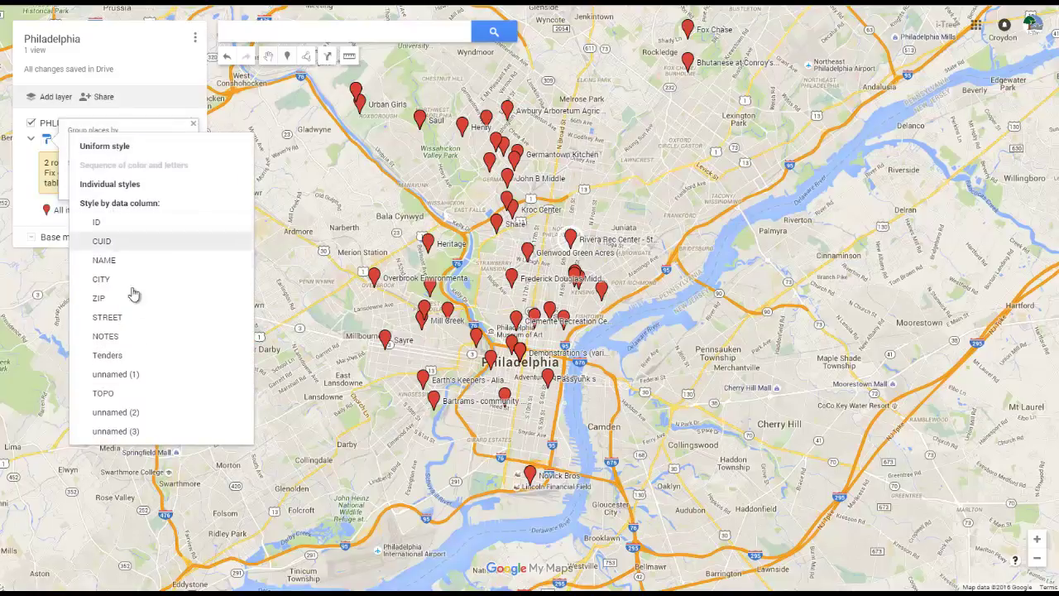
pyautogui.click(116, 357)
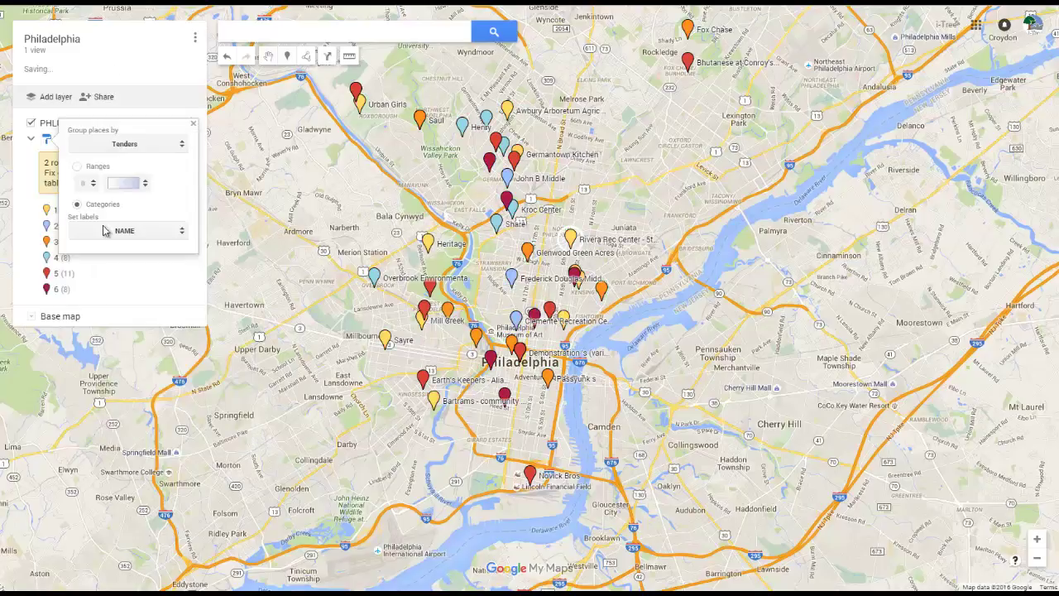
pyautogui.click(76, 168)
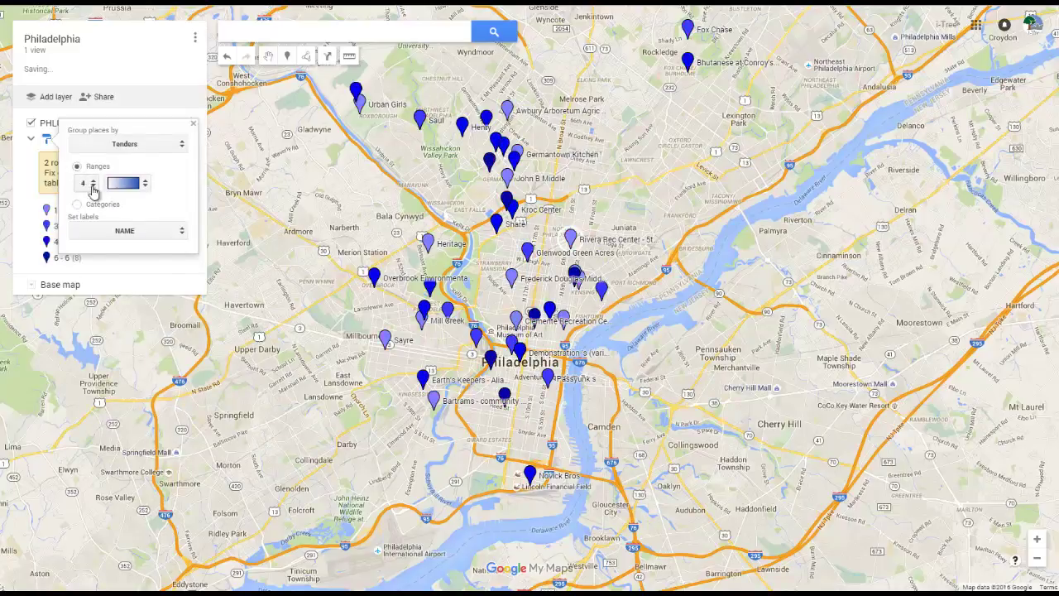
pyautogui.click(94, 184)
pyautogui.click(96, 172)
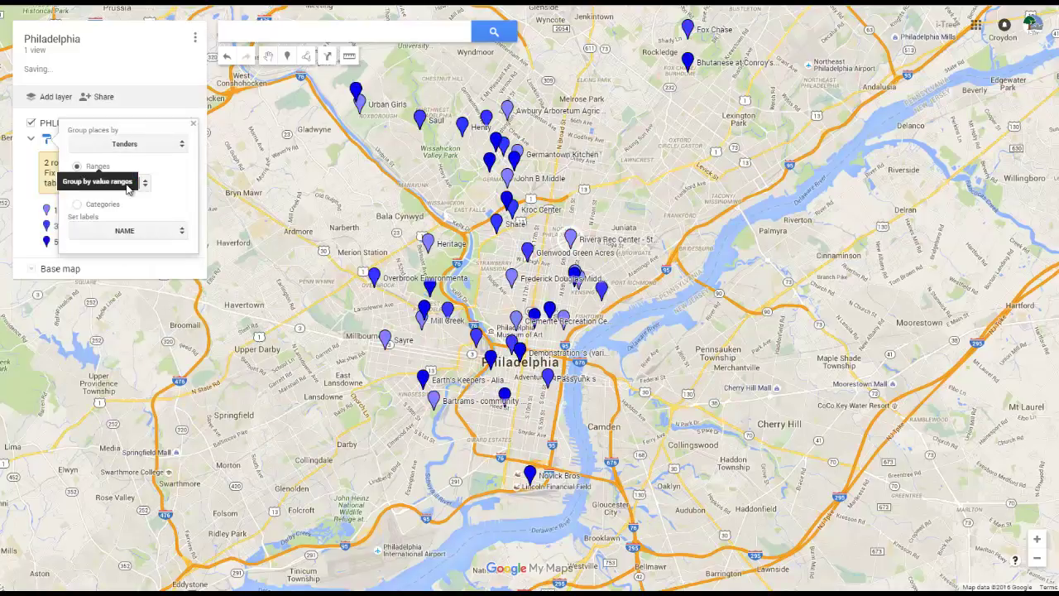
pyautogui.click(126, 184)
pyautogui.click(172, 135)
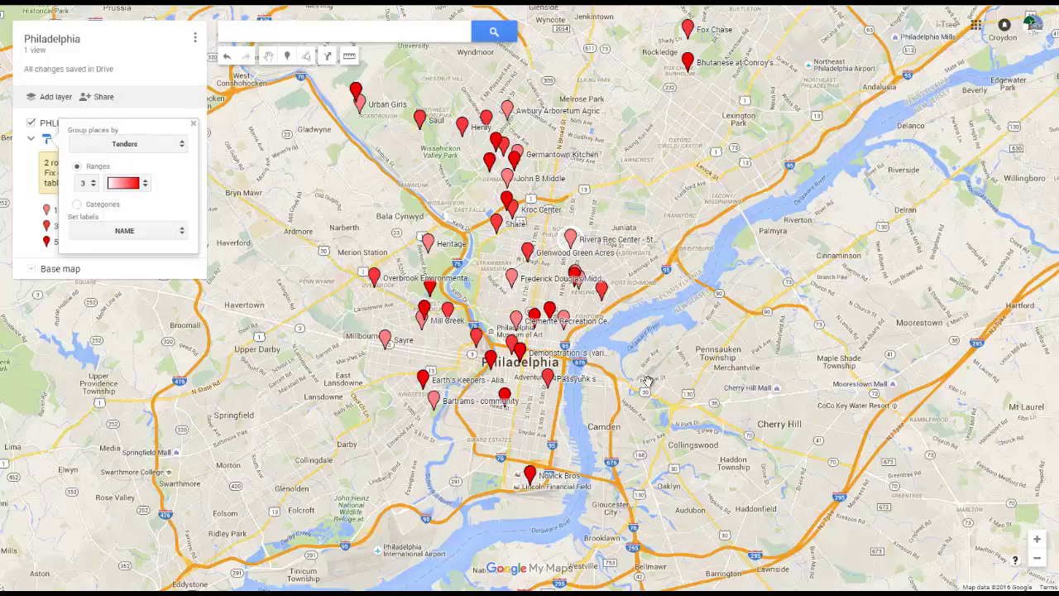
pyautogui.click(193, 125)
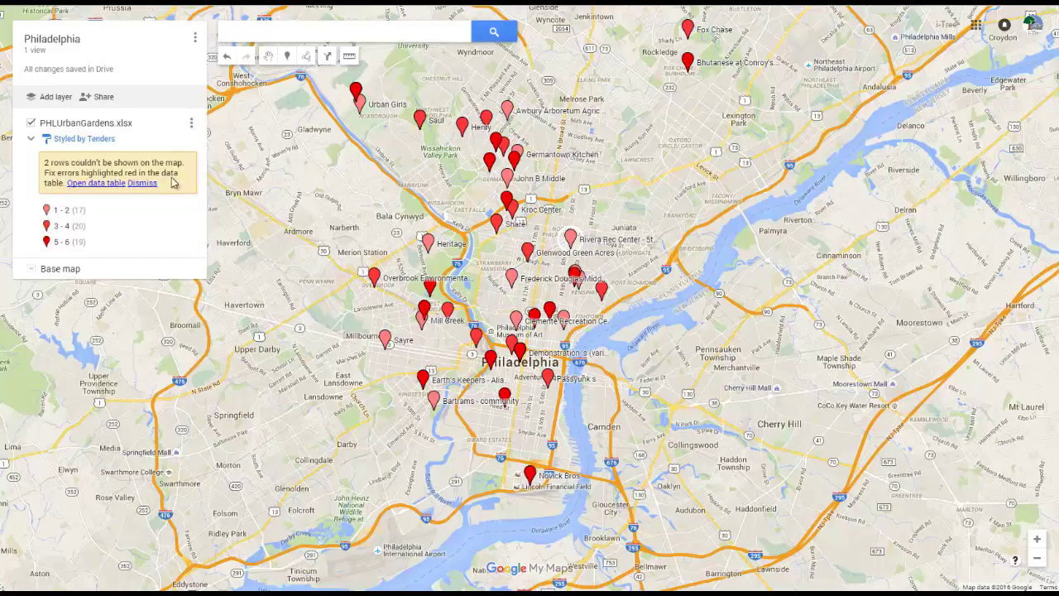
# Switch the garden layer's grouping back to Uniform style.
pyautogui.click(100, 142)
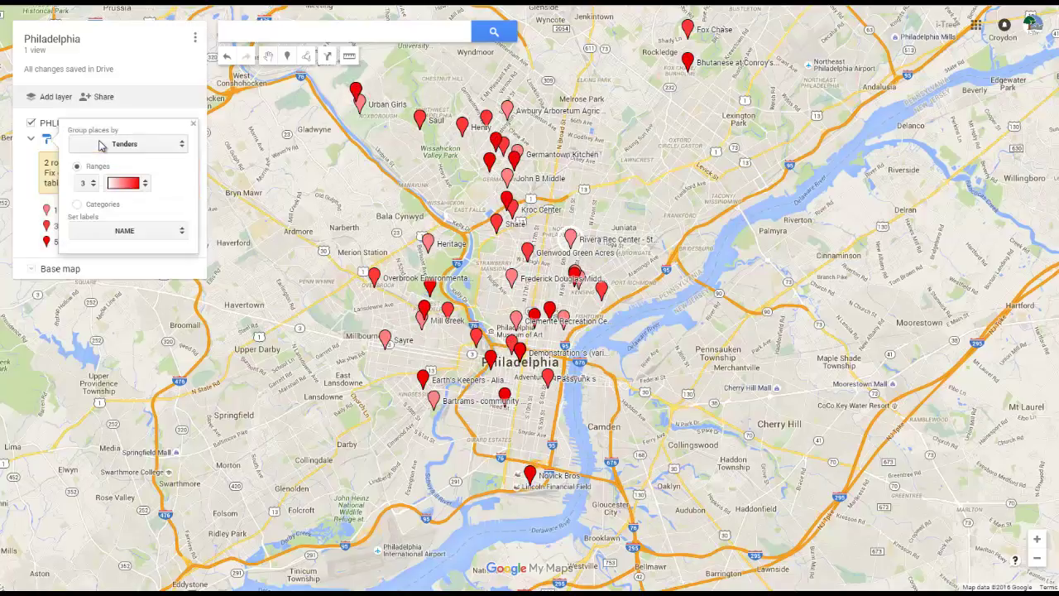
pyautogui.click(193, 126)
pyautogui.click(117, 142)
pyautogui.click(182, 146)
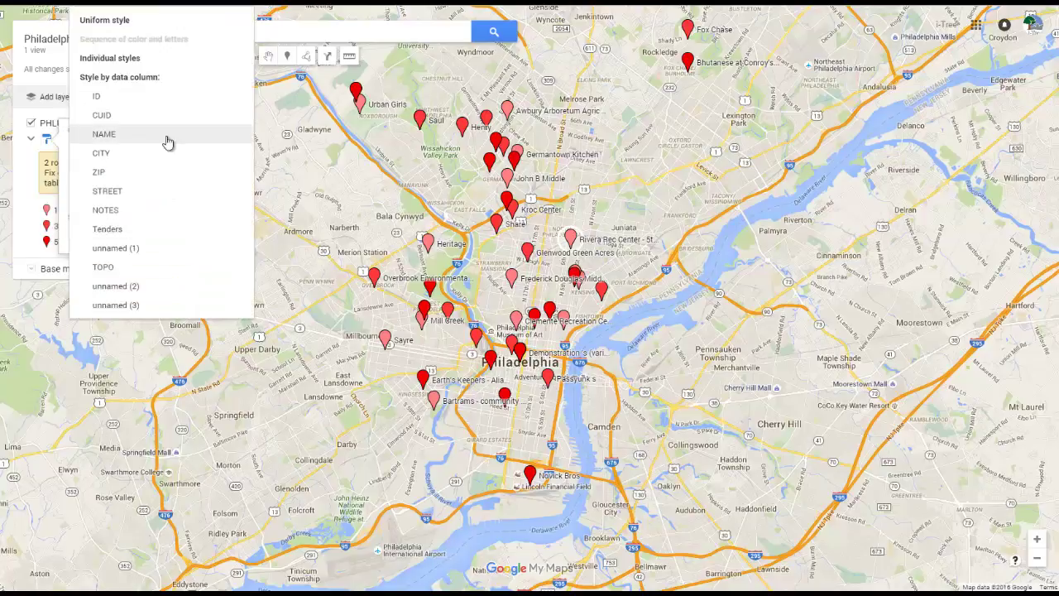
pyautogui.click(112, 30)
pyautogui.click(184, 217)
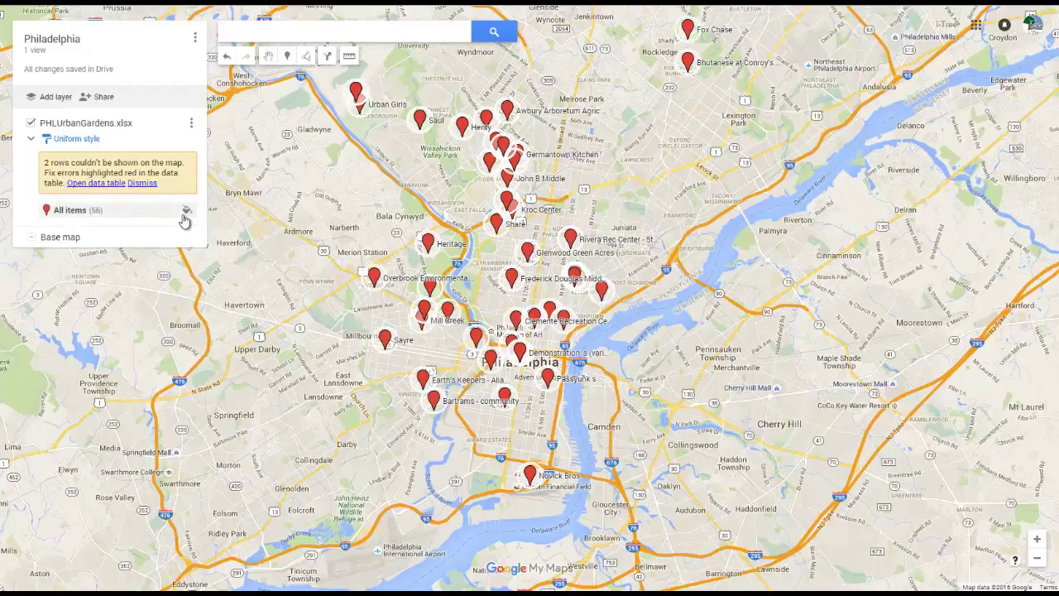
# Give all items in the garden layer a circle icon shape and a dark green colour.
pyautogui.click(186, 209)
pyautogui.click(93, 296)
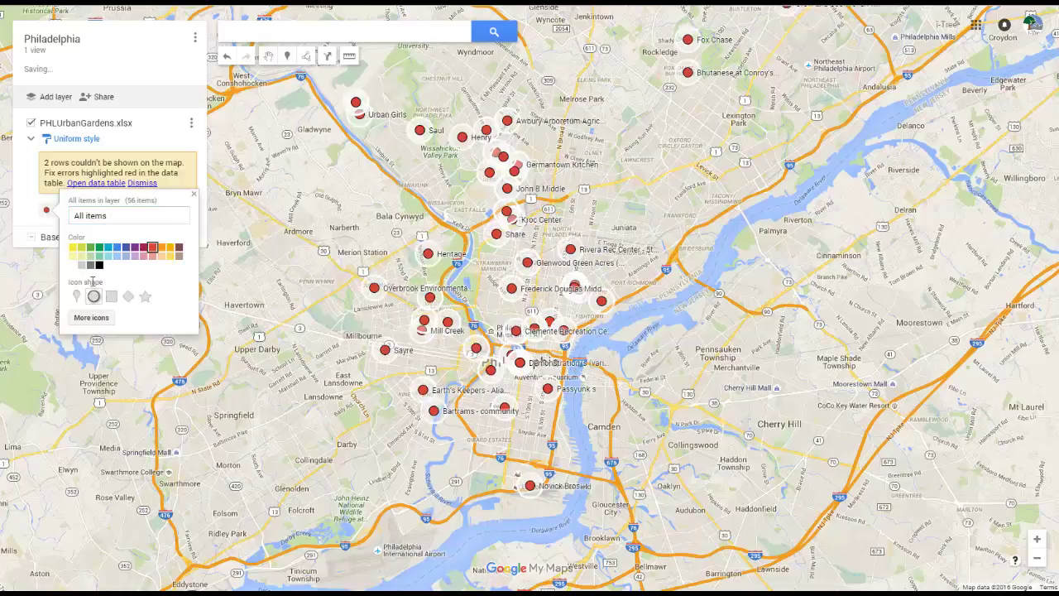
pyautogui.click(99, 247)
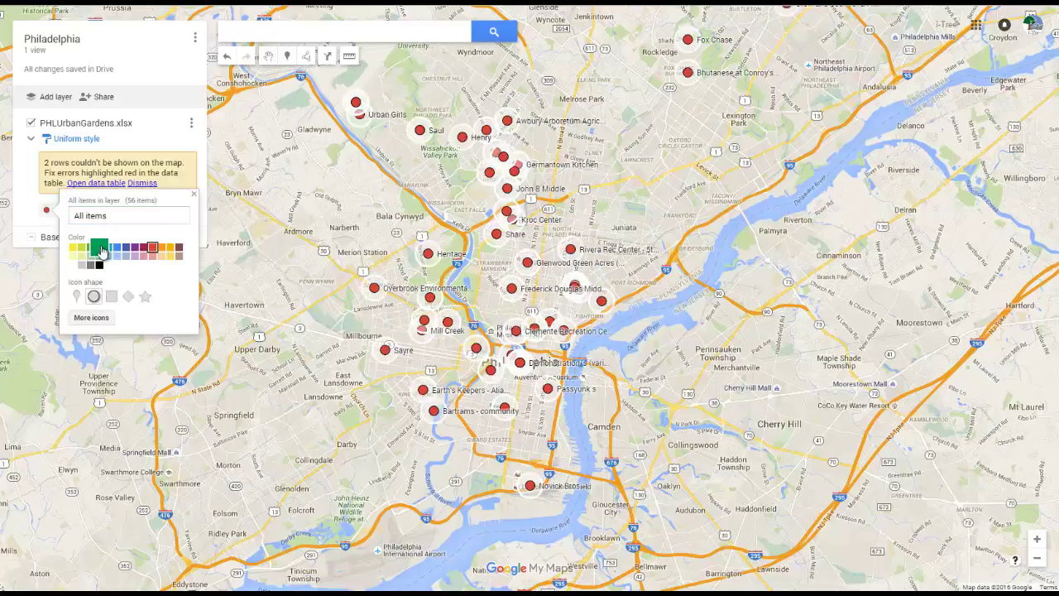
pyautogui.click(195, 195)
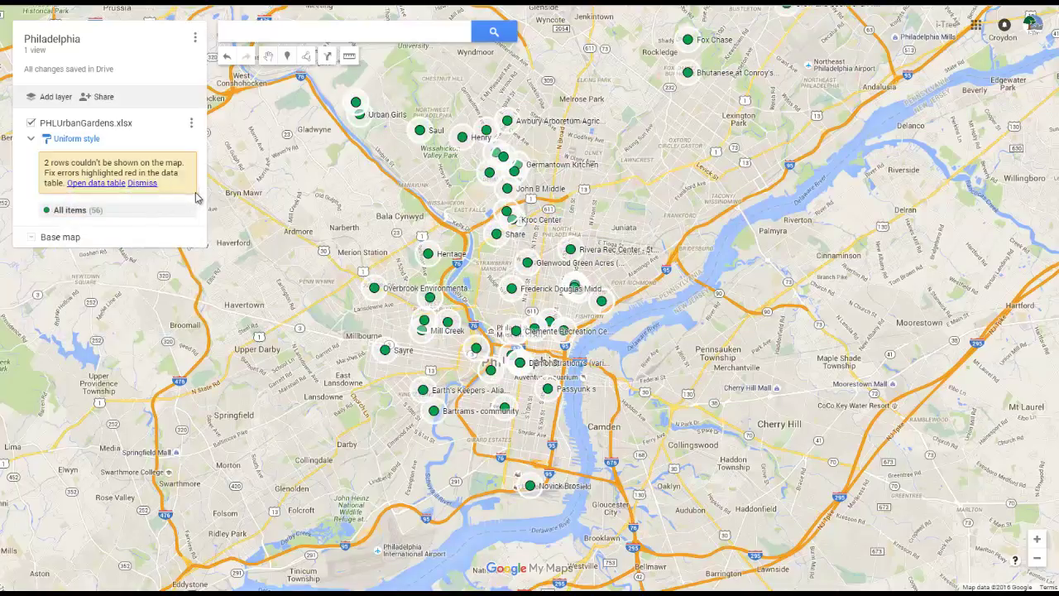
# Change the base map to the style with tan land and blue water.
pyautogui.click(30, 239)
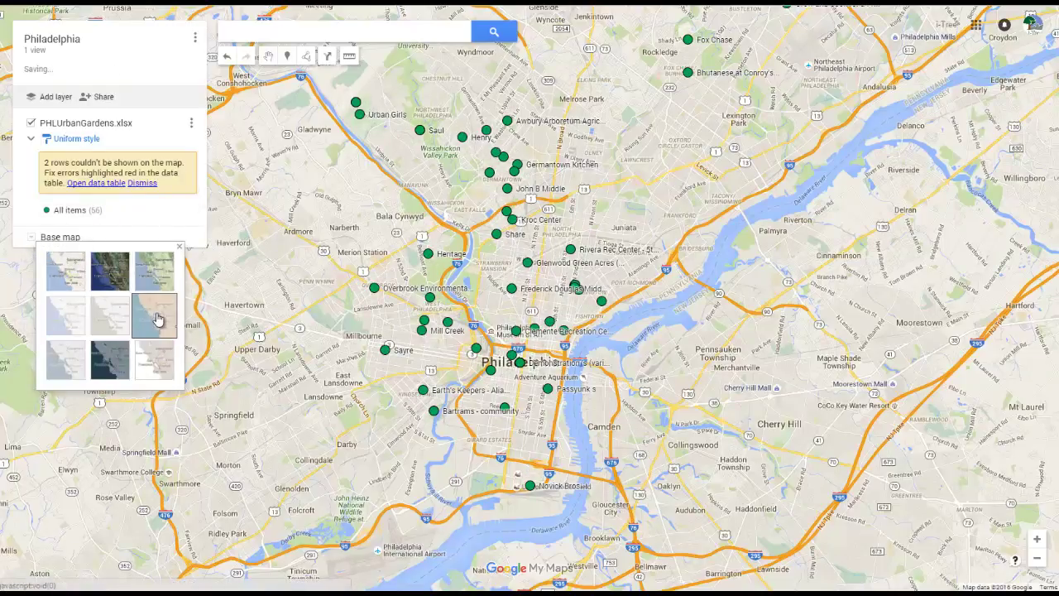
pyautogui.click(154, 315)
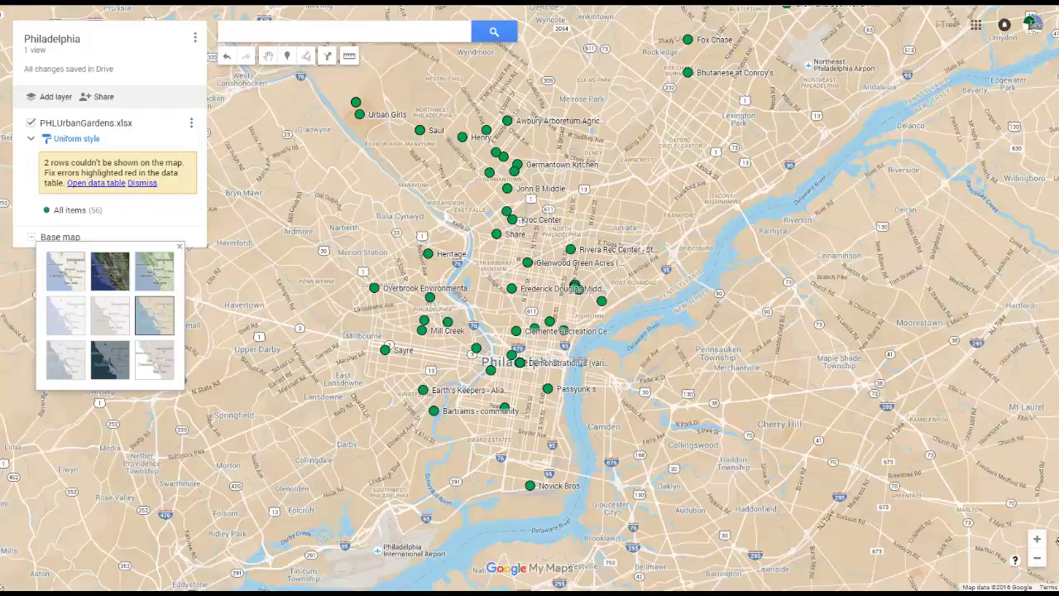
pyautogui.moveTo(635, 264); pyautogui.dragTo(638, 298)
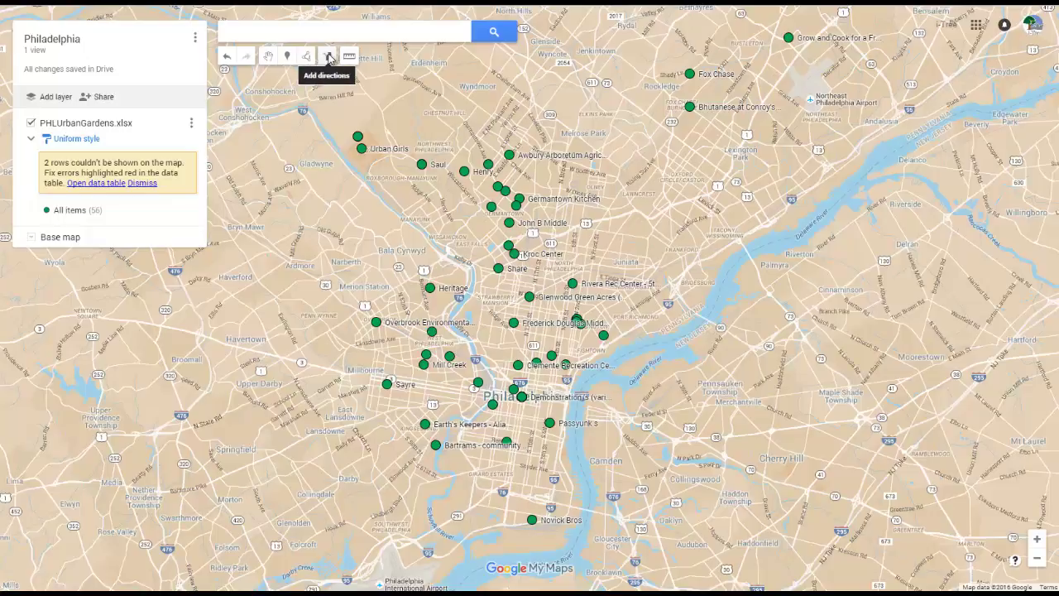
# Add a driving directions layer from Urban Girls to Saul Orchard and extend the route to Henry.
pyautogui.click(328, 57)
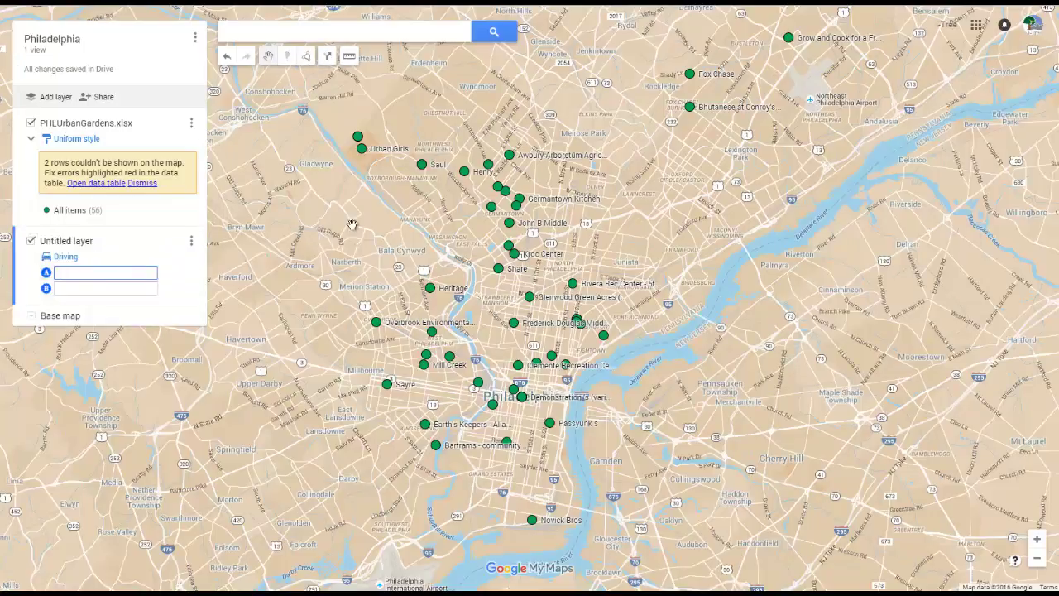
pyautogui.click(362, 150)
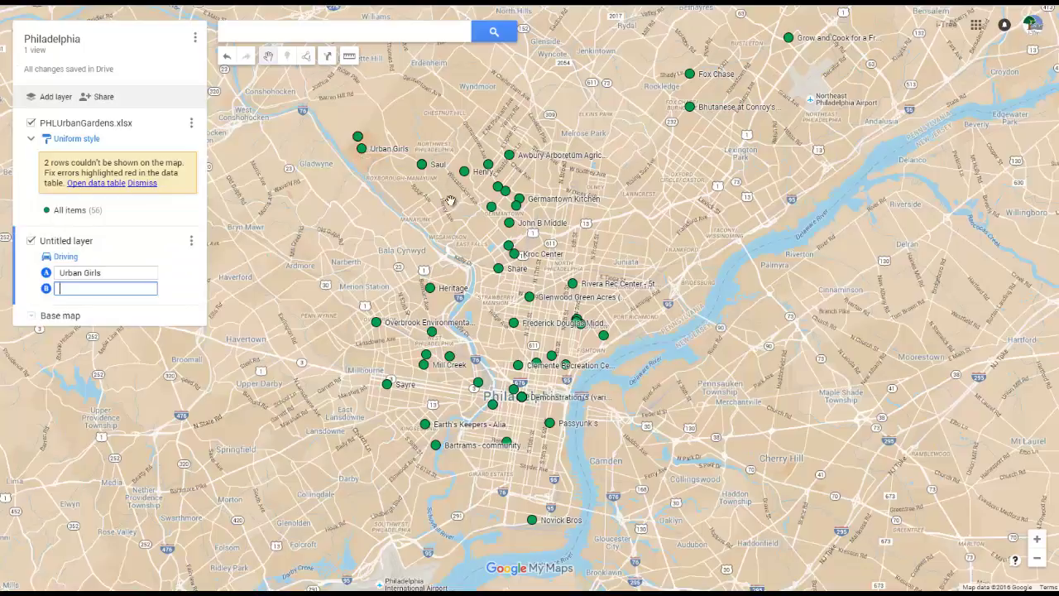
pyautogui.click(429, 165)
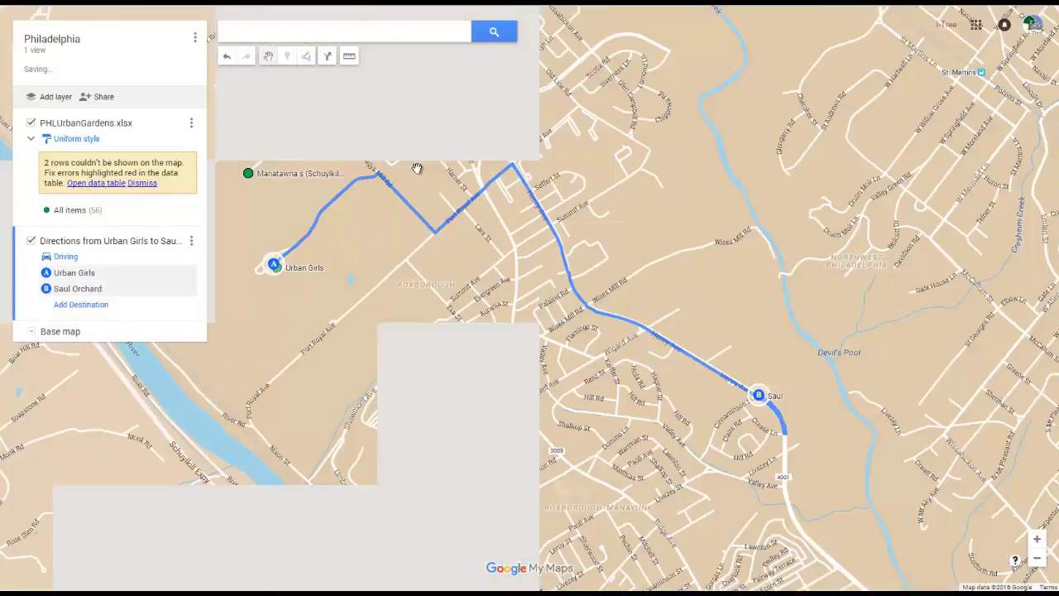
pyautogui.click(81, 304)
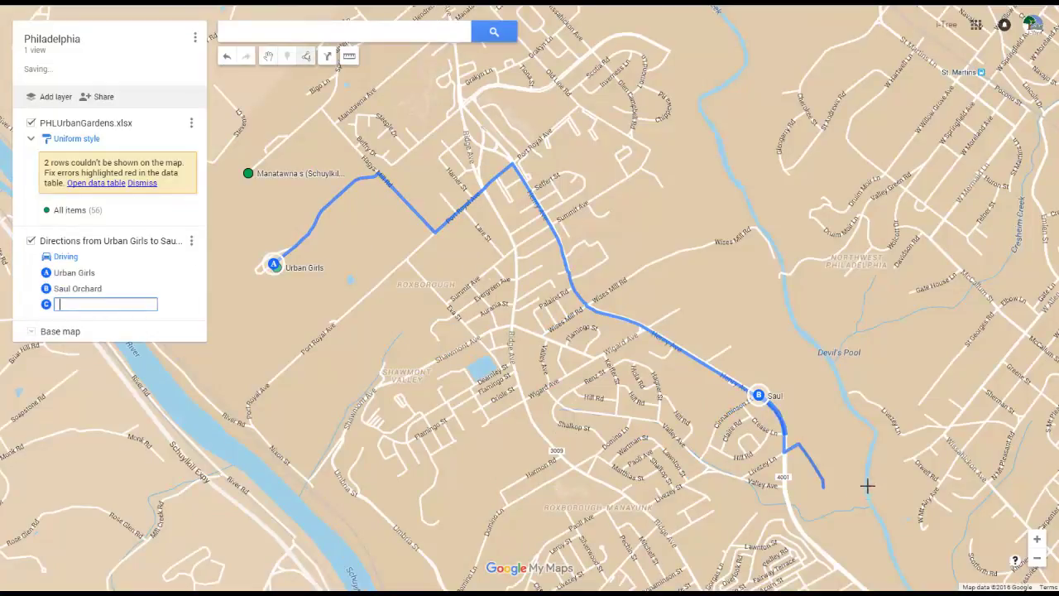
pyautogui.moveTo(836, 542); pyautogui.dragTo(602, 56)
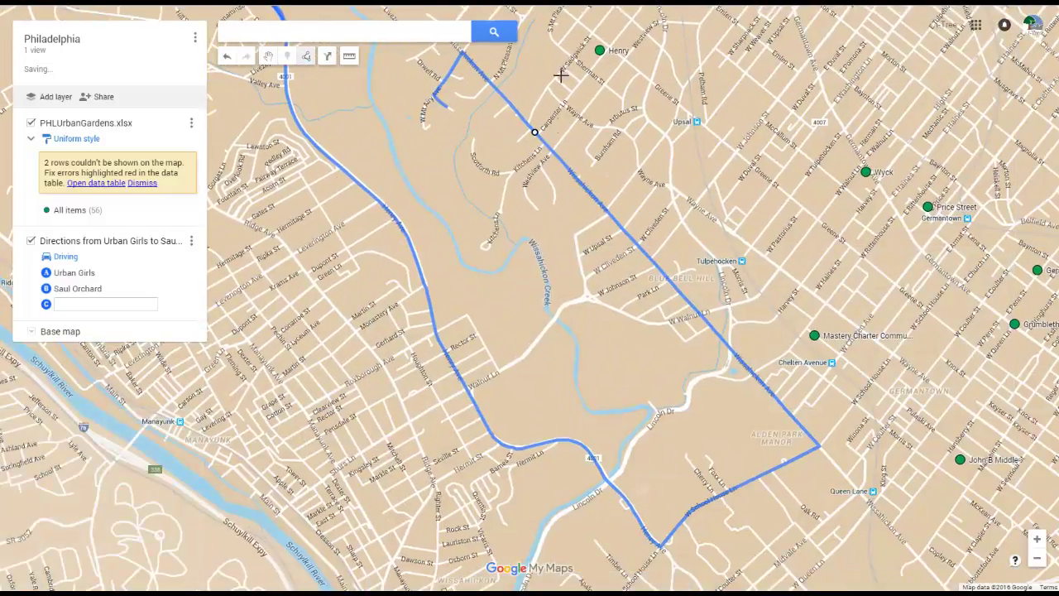
pyautogui.click(602, 56)
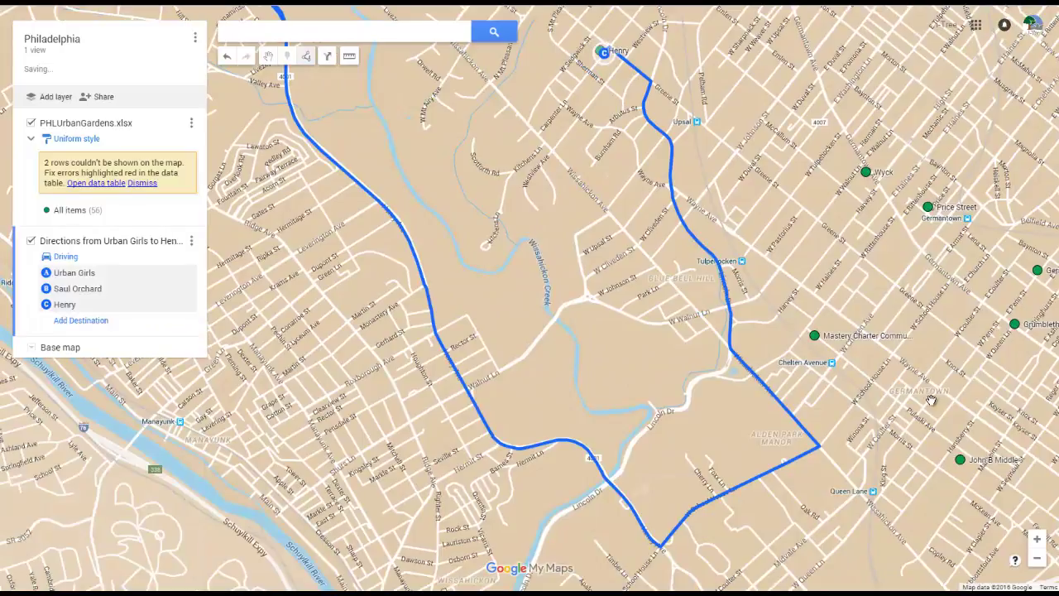
# Add the Share garden as the fourth destination of the driving route.
pyautogui.click(815, 336)
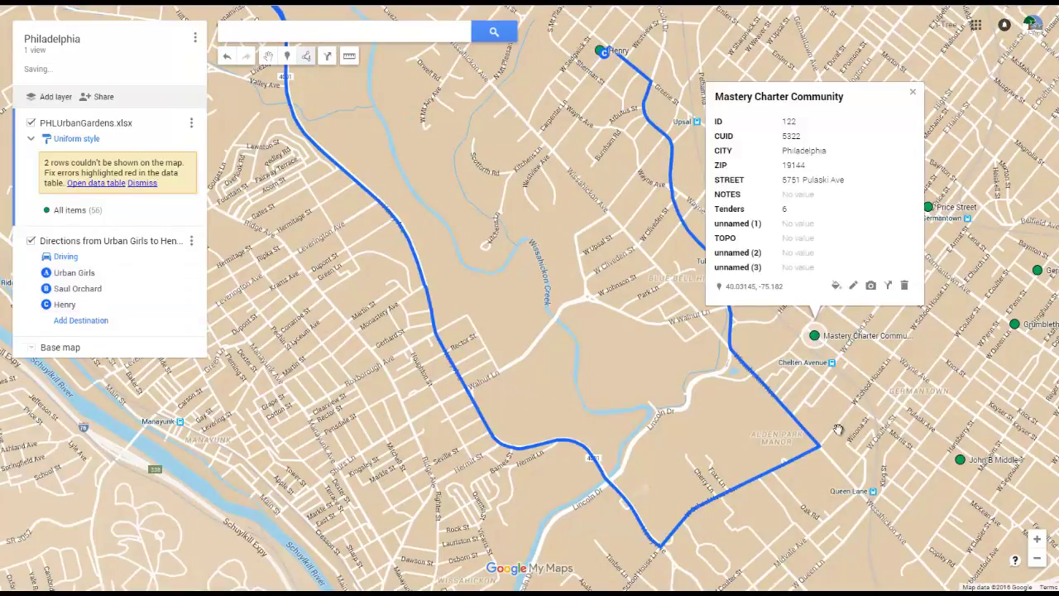
pyautogui.click(1037, 559)
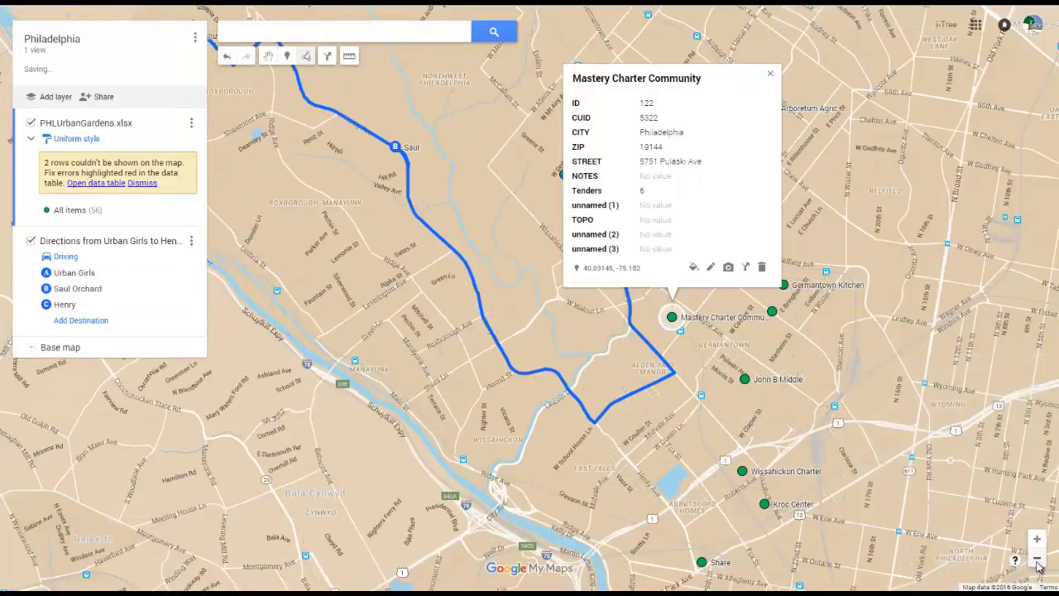
pyautogui.click(1037, 559)
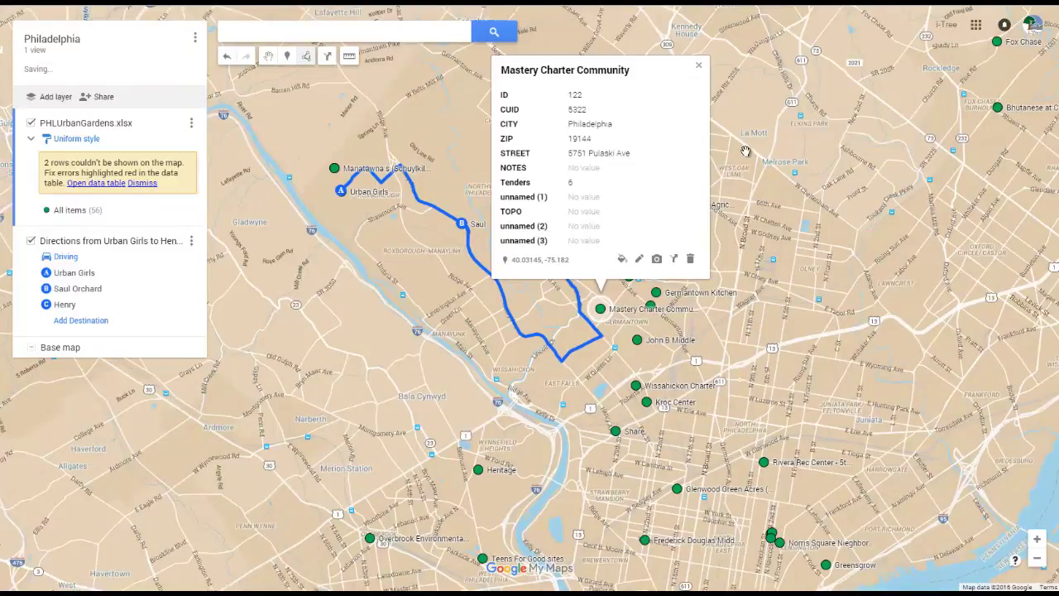
pyautogui.click(81, 320)
pyautogui.click(615, 436)
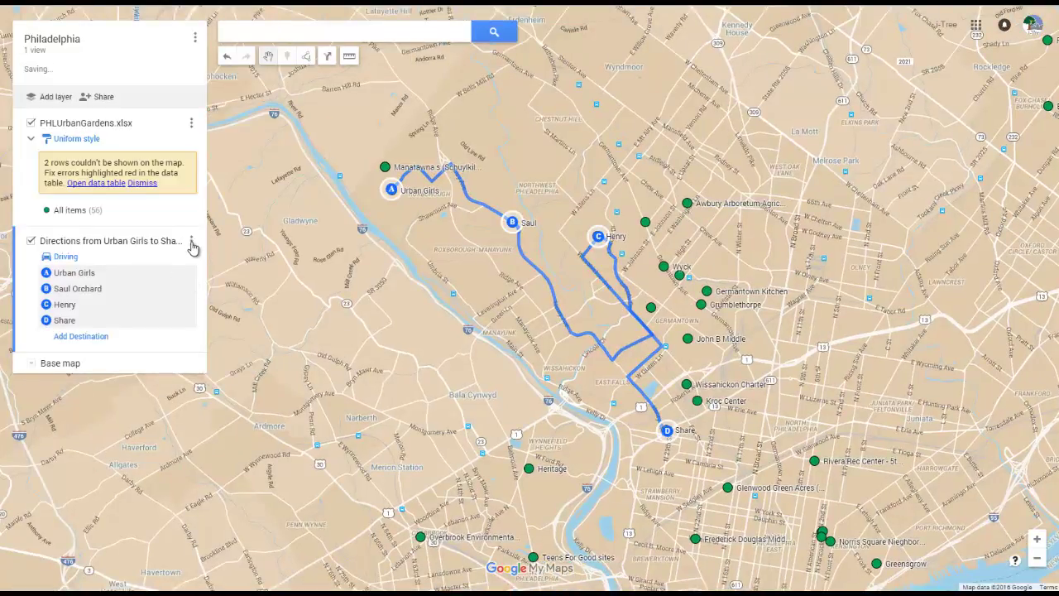
# View the step-by-step directions for the route from Urban Girls to Share.
pyautogui.click(191, 241)
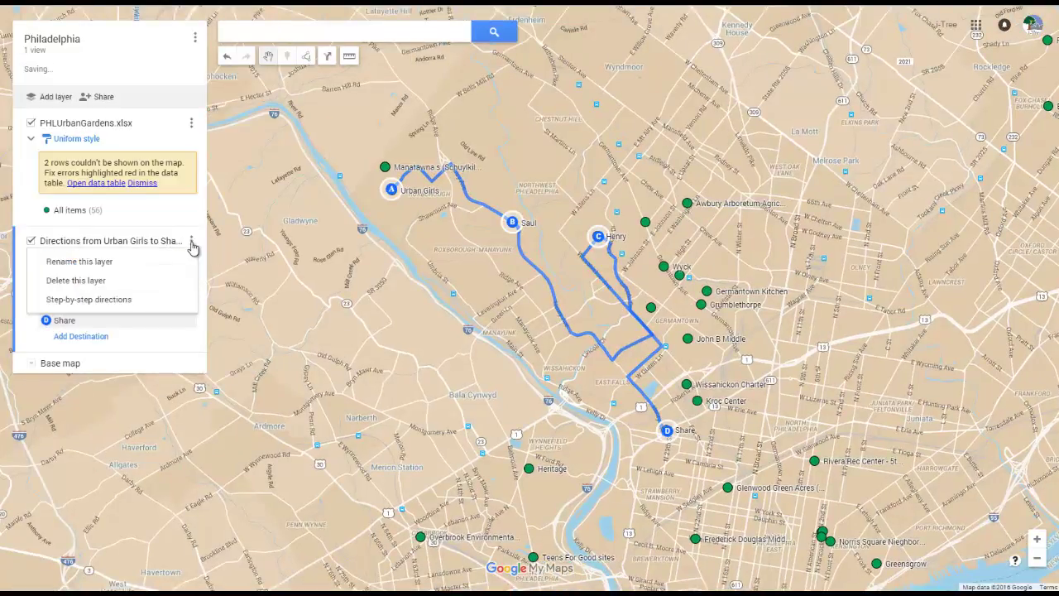
pyautogui.click(118, 299)
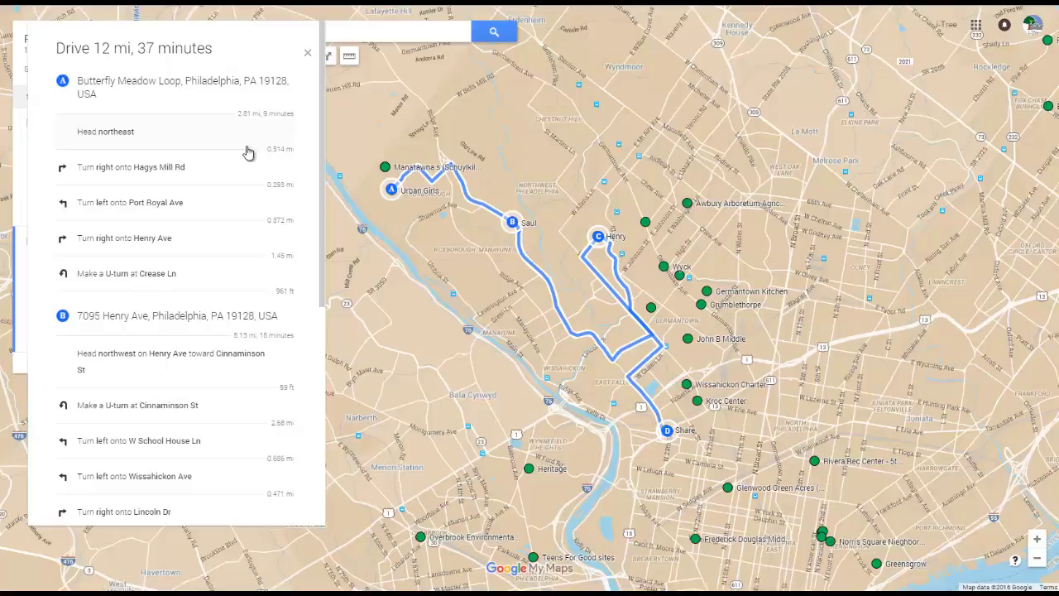
pyautogui.scroll(-7, 261, 143)
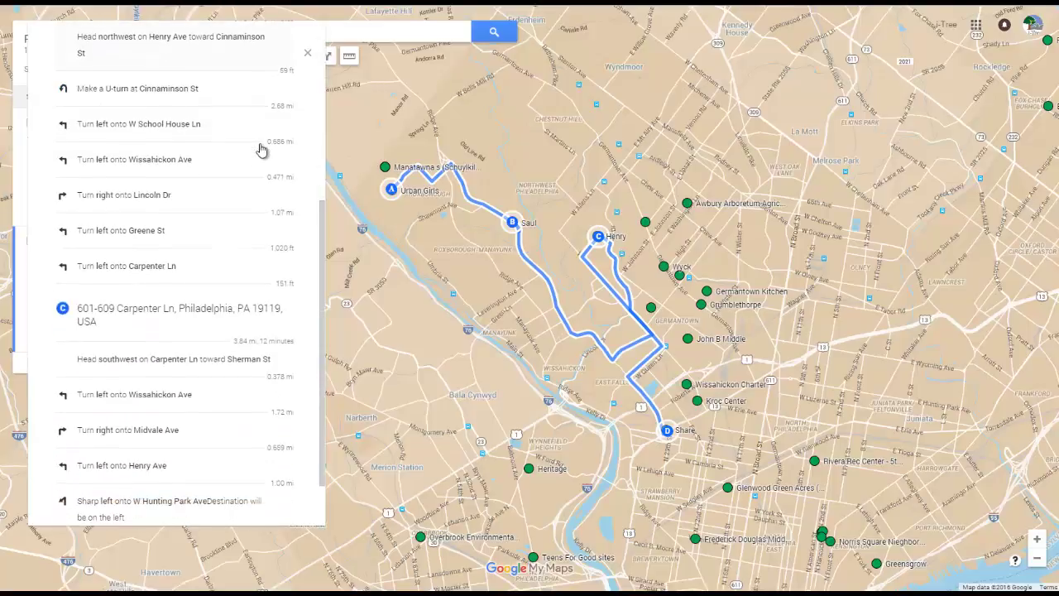